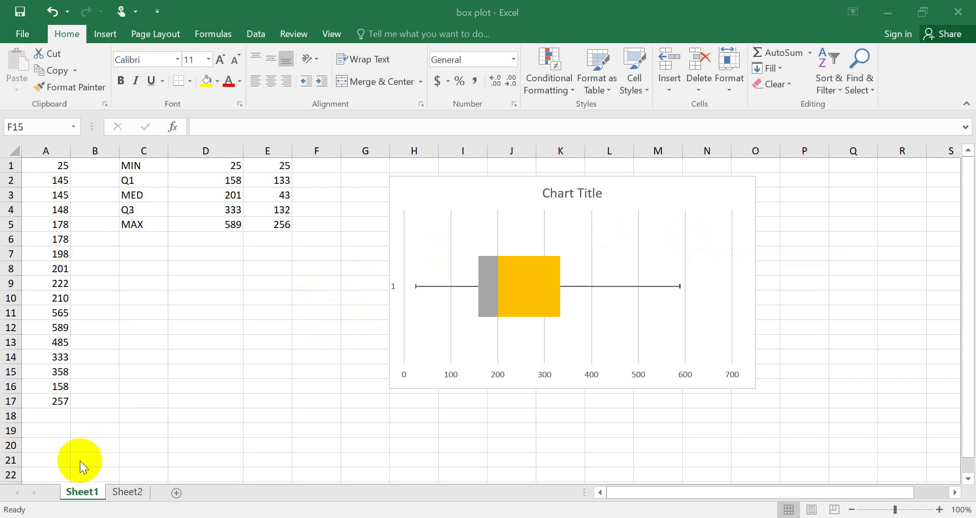
Switch to Sheet2 and review the data in column A and the five-number summary labels in C1:C5
click(135, 493)
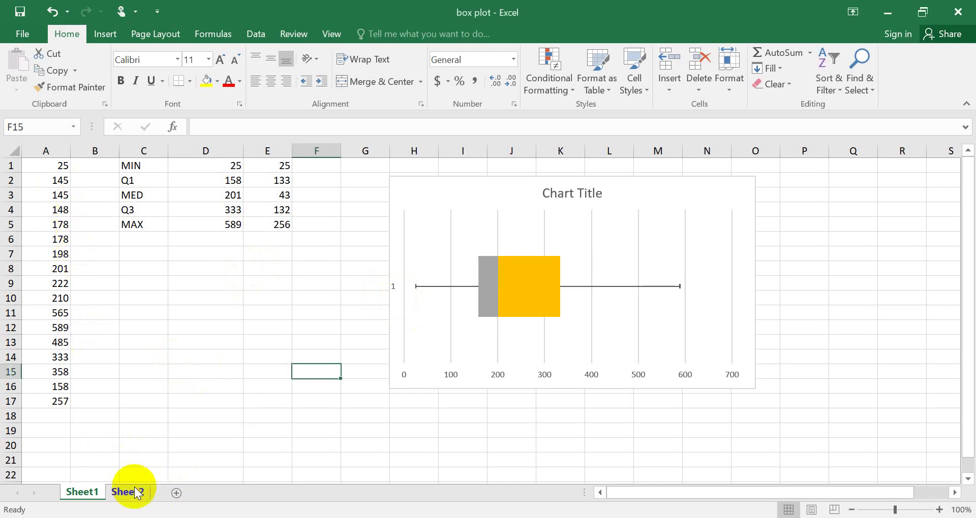
click(128, 493)
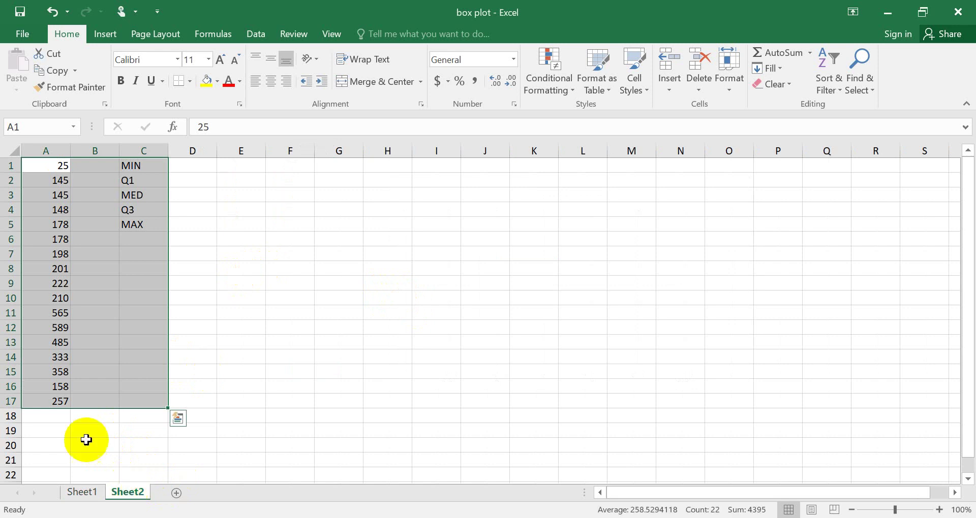
click(95, 283)
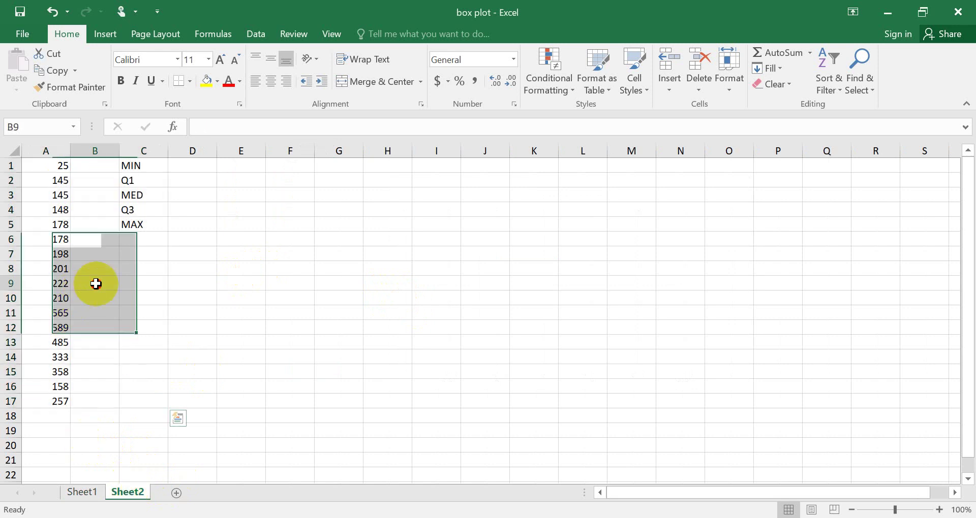
click(62, 168)
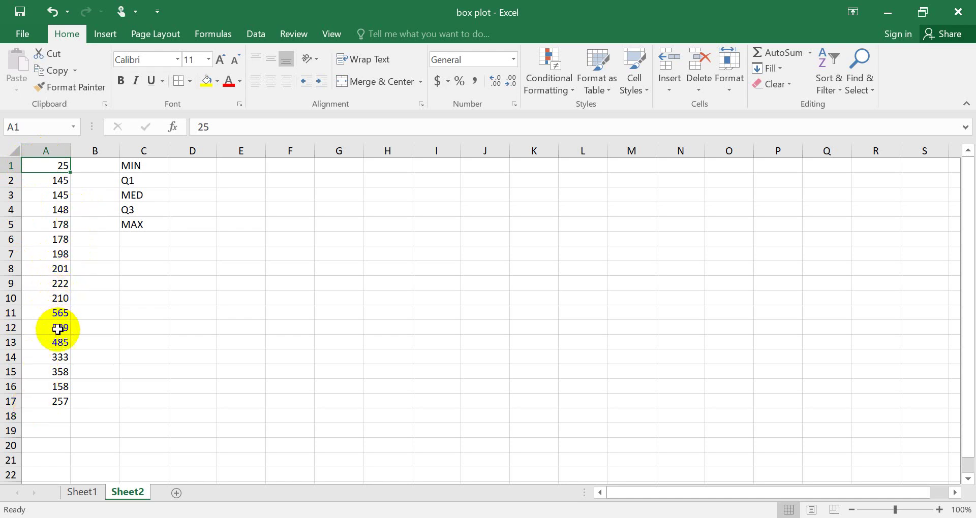
click(162, 171)
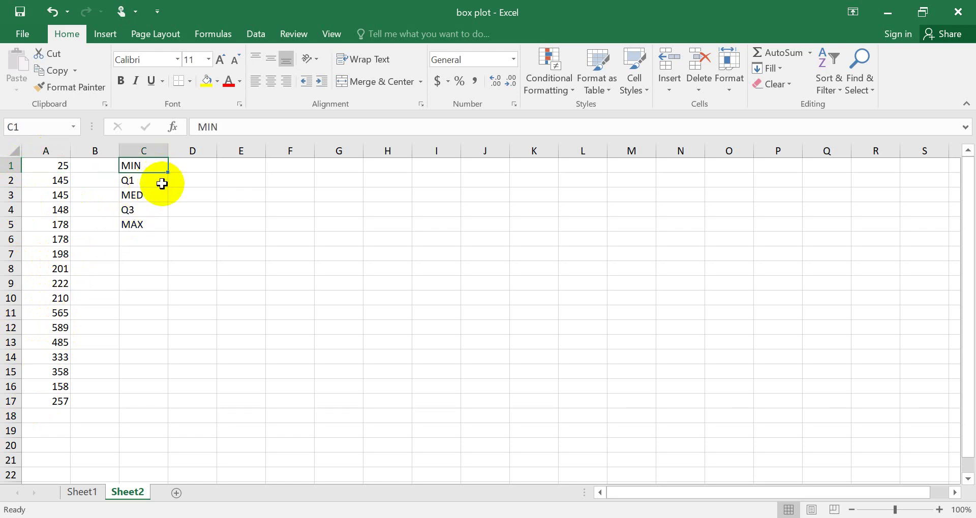
drag(162, 184, 162, 194)
click(161, 212)
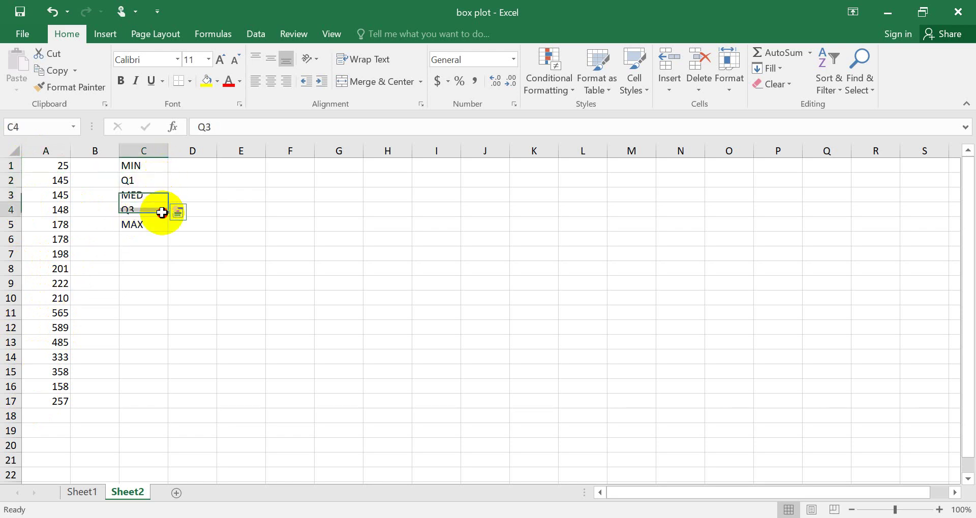
click(161, 221)
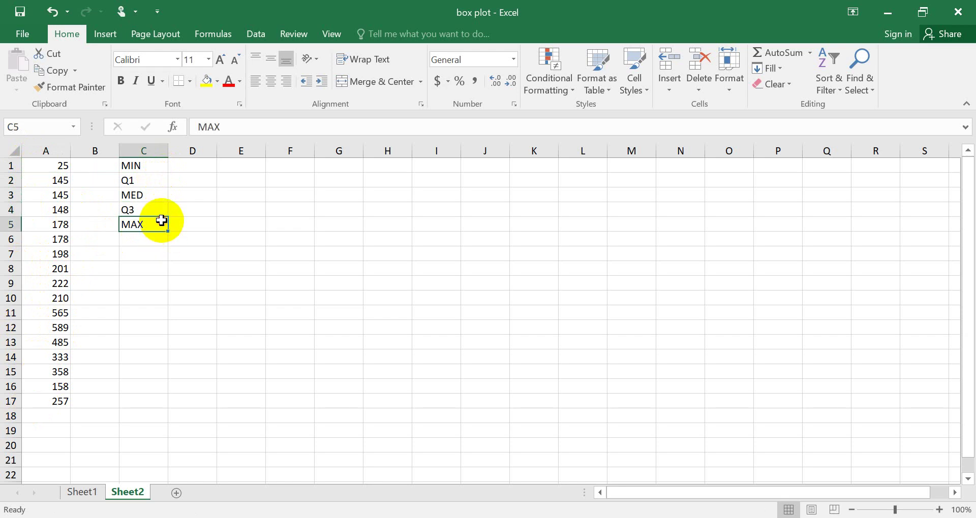
Calculate the minimum of the data in cell D1 with =MIN(A1:A17)
click(213, 170)
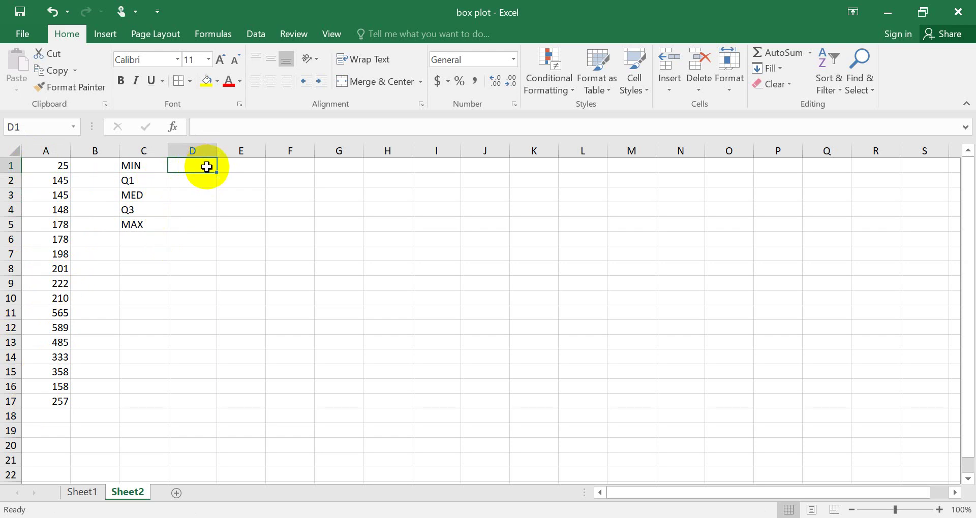
text(=)
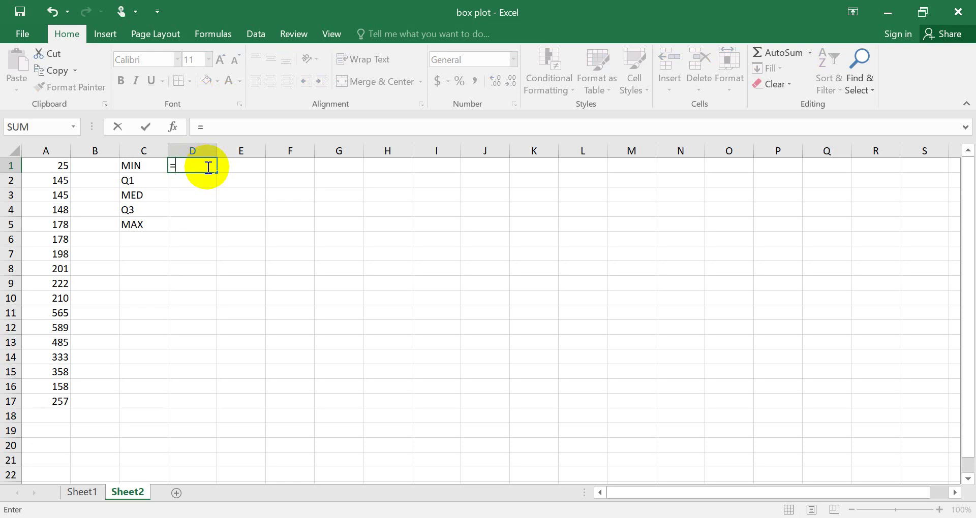
text(MIN)
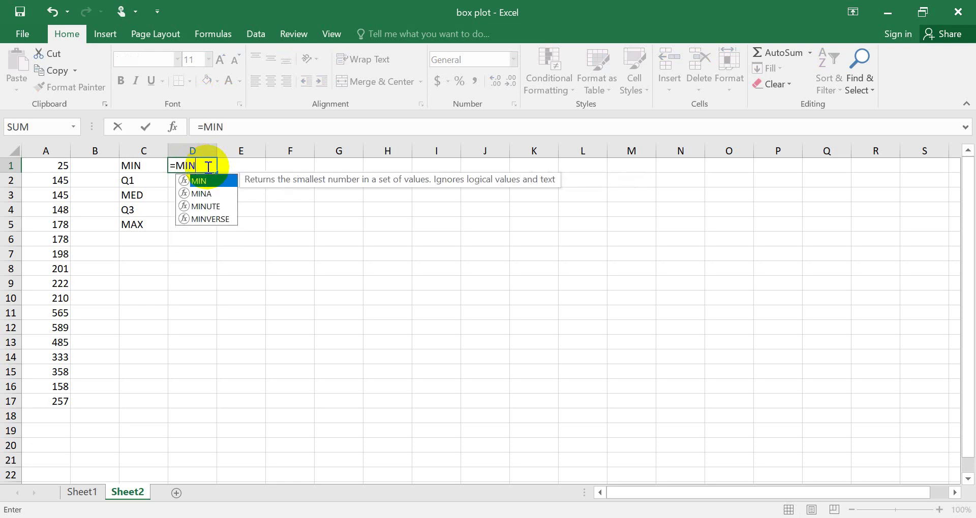
text(()
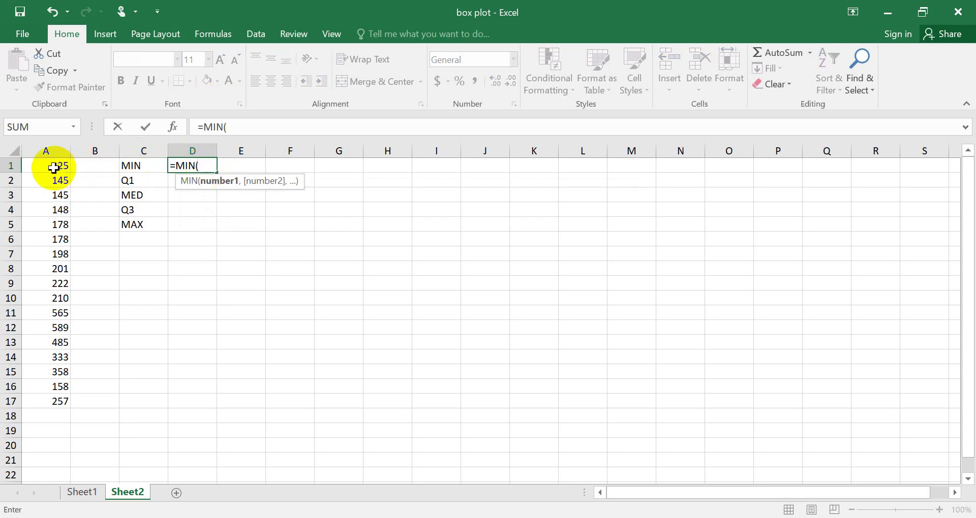
drag(53, 168, 50, 400)
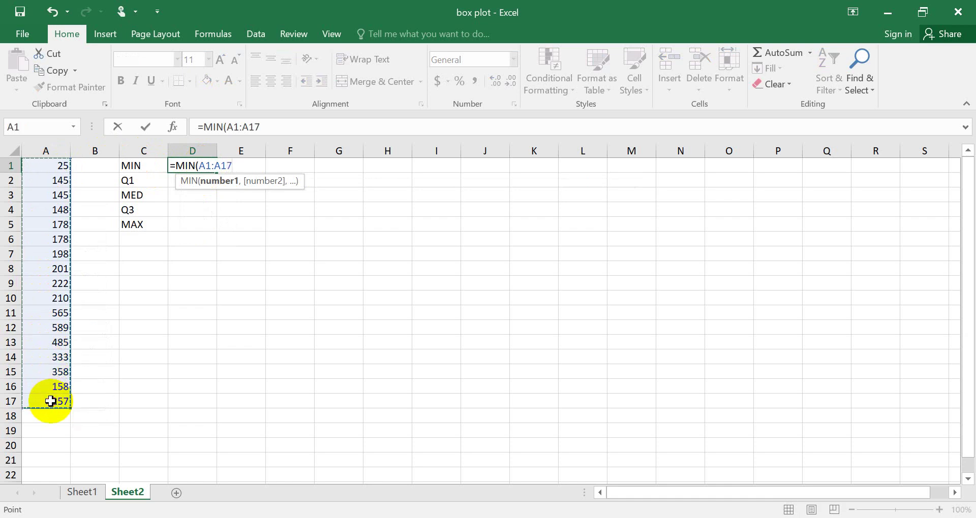
text())
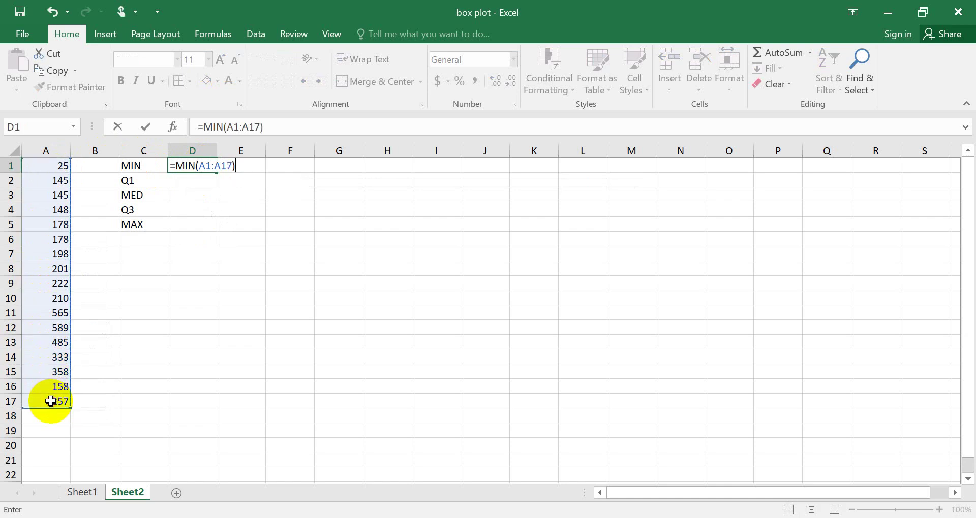
key(Return)
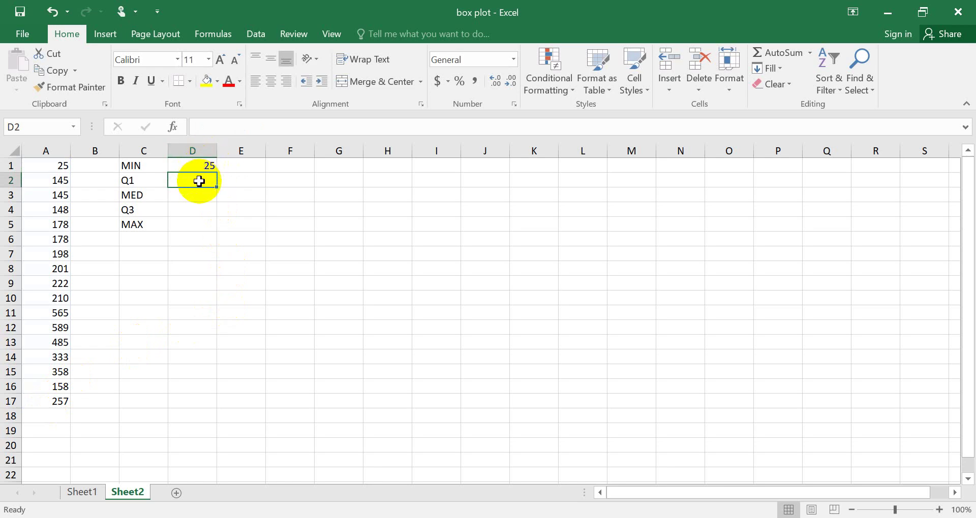
Calculate the first quartile of the data in cell D2 with =QUARTILE(A1:A17,1)
text(=)
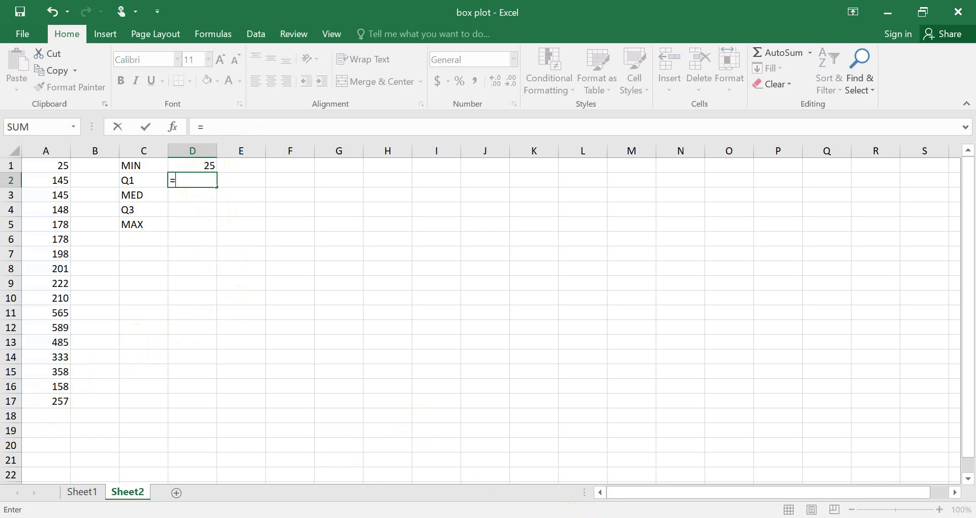
click(591, 517)
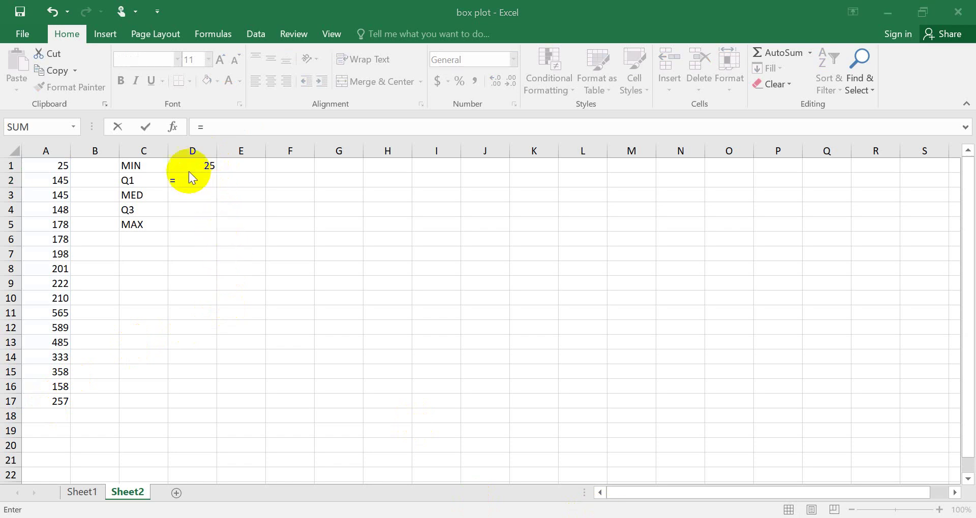
click(220, 127)
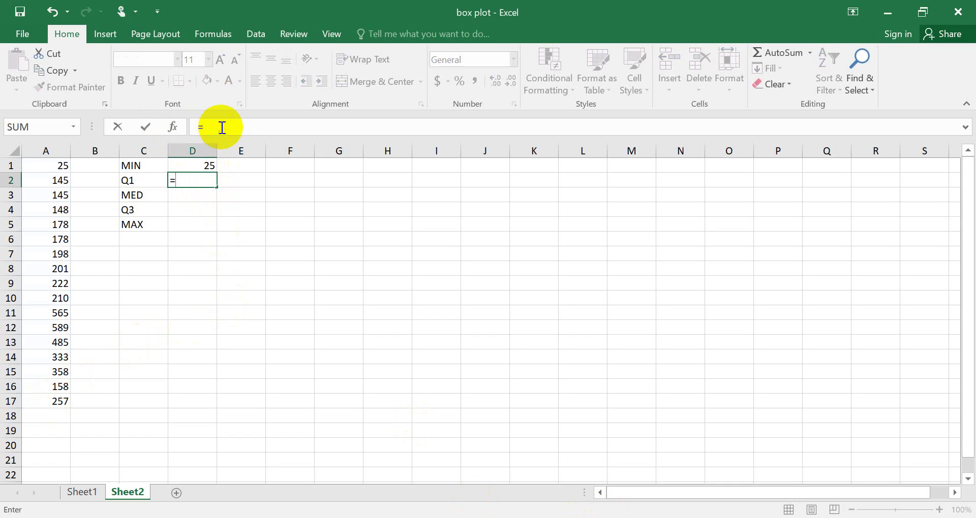
text(QUAR)
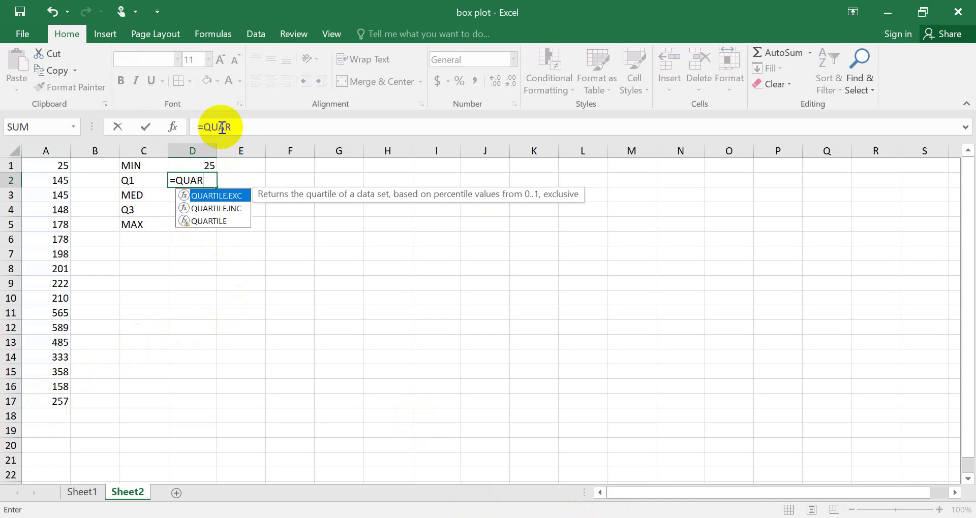
text(TILE)
text(()
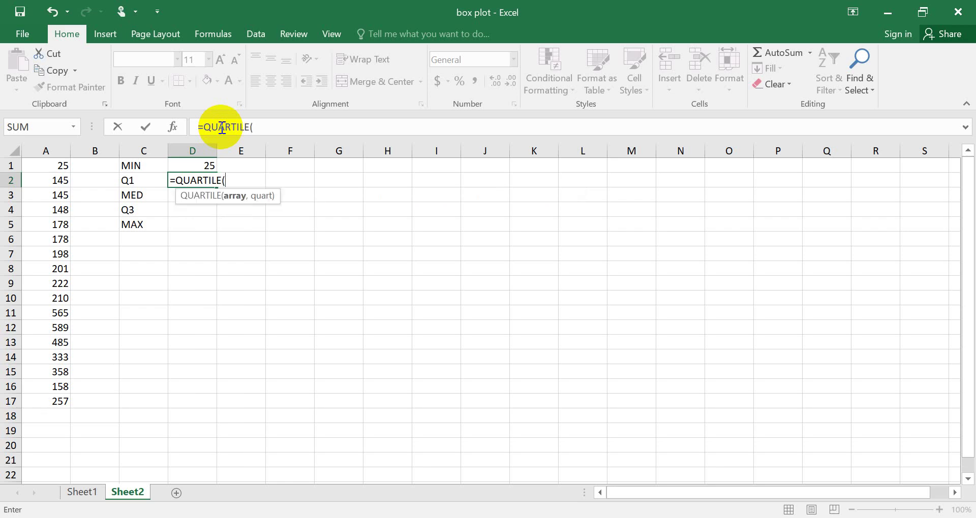
click(51, 165)
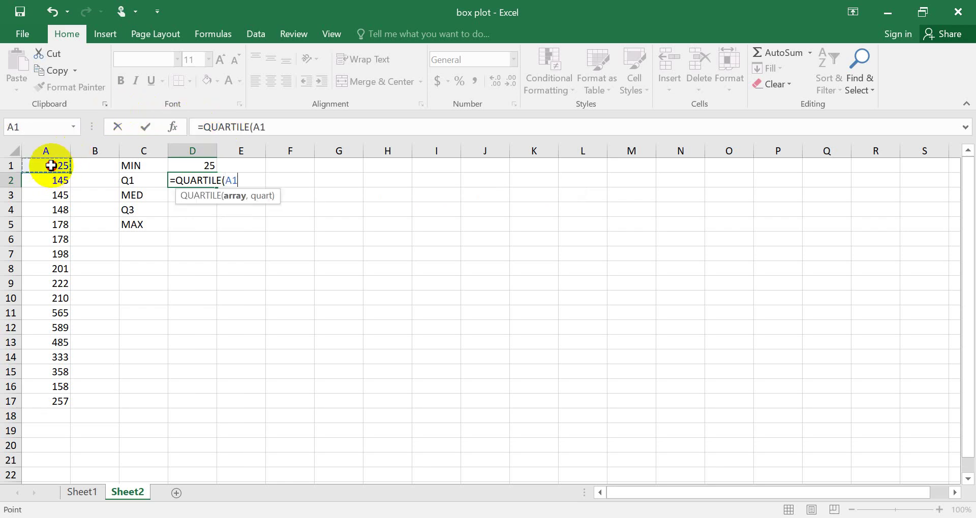
mouse_move(51, 165)
mouse_down()
mouse_move(32, 316)
mouse_move(48, 400)
mouse_up()
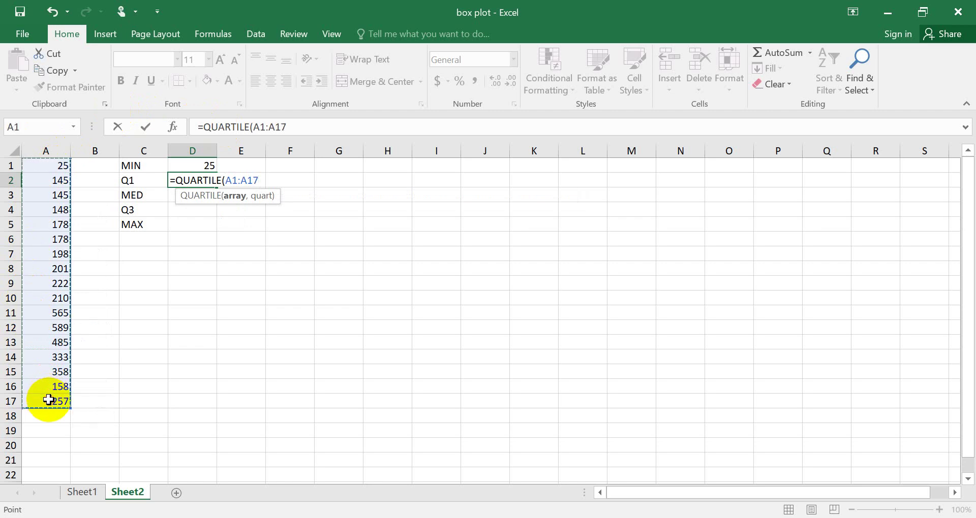
text(,)
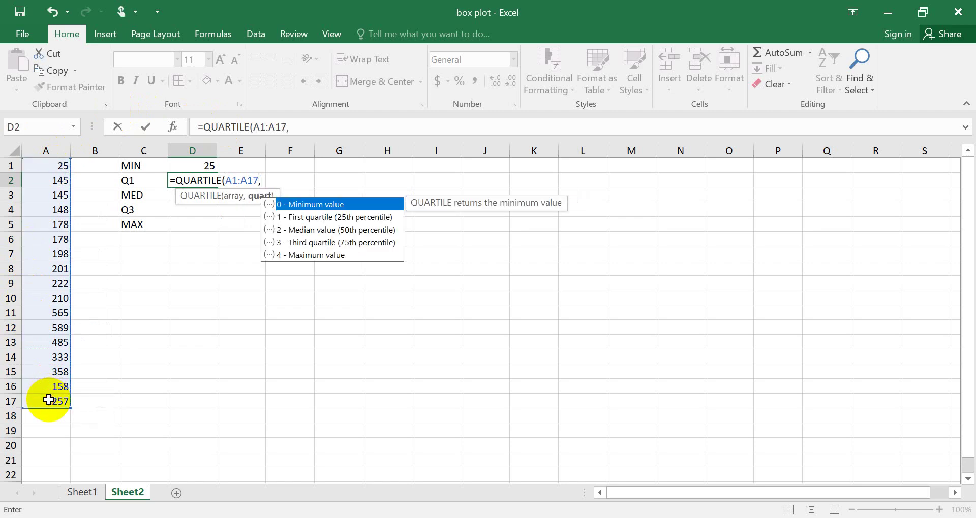
text(1)
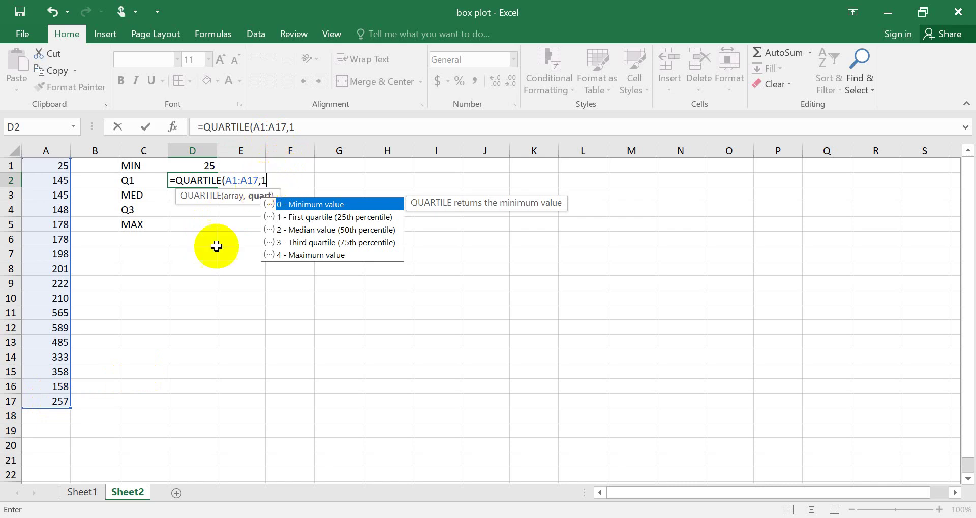
text())
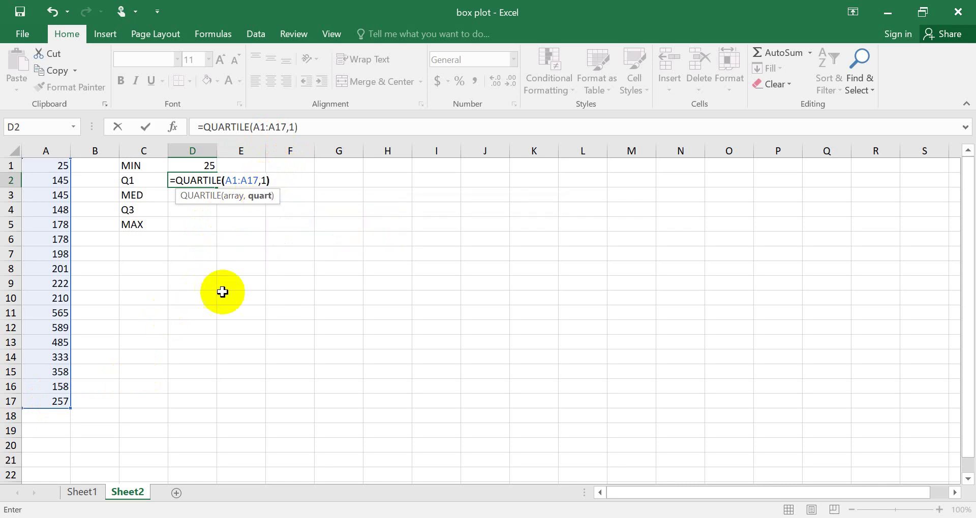
click(289, 127)
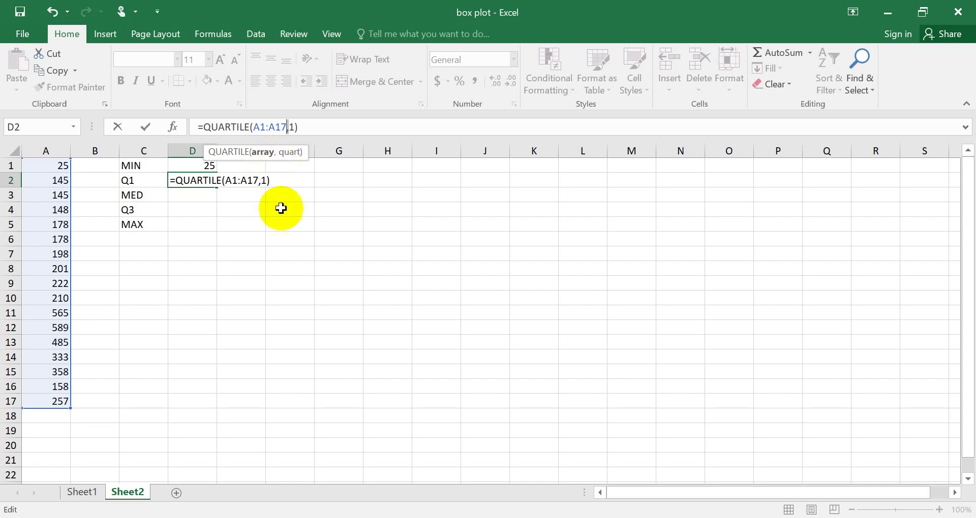
key(Return)
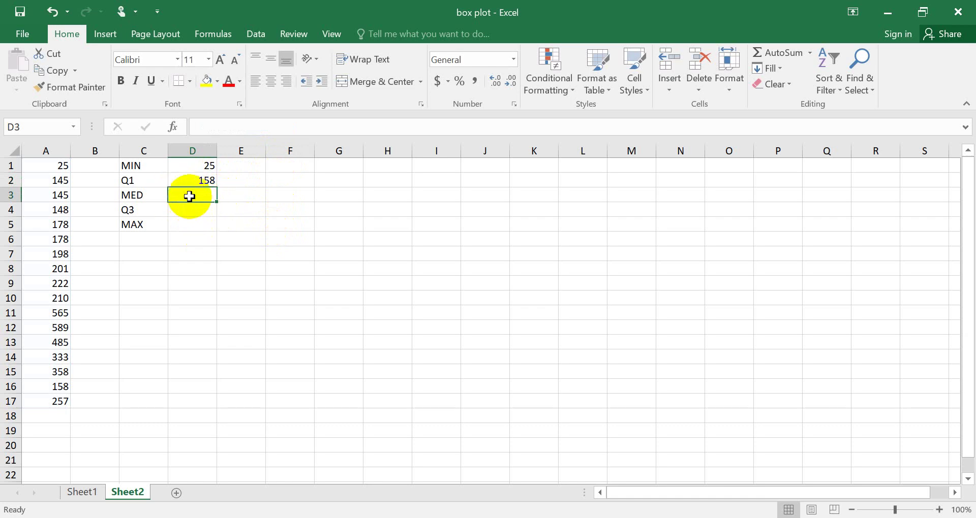
Calculate the median of the data in cell D3 with =MEDIAN(A1:A17)
text(=)
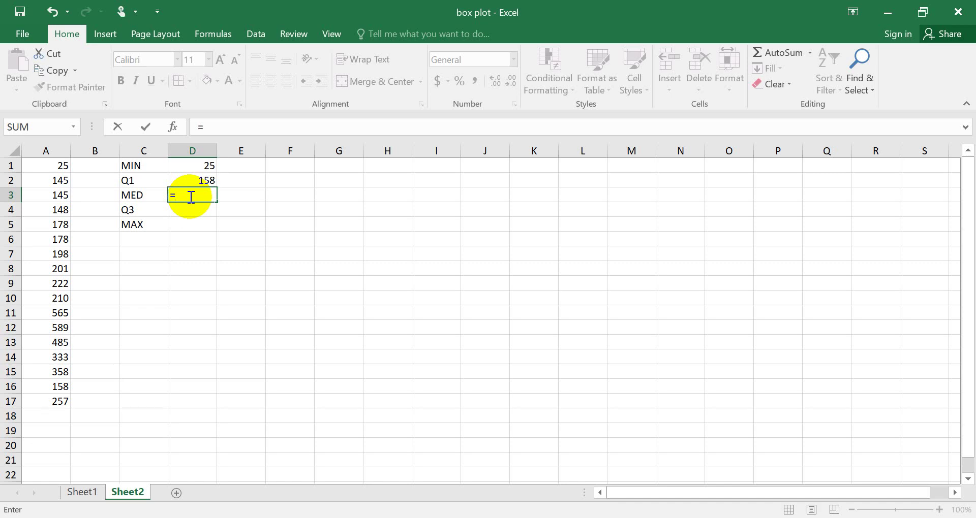
text(M)
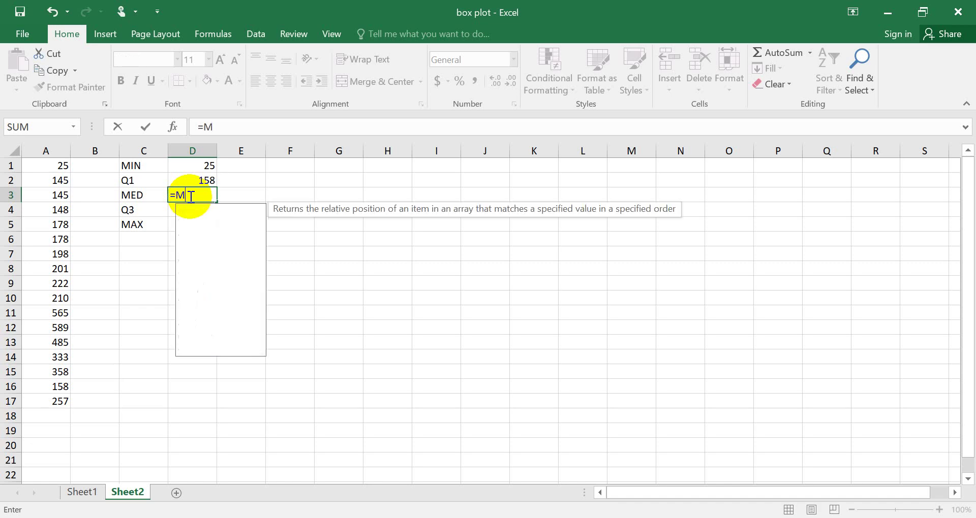
text(EDI)
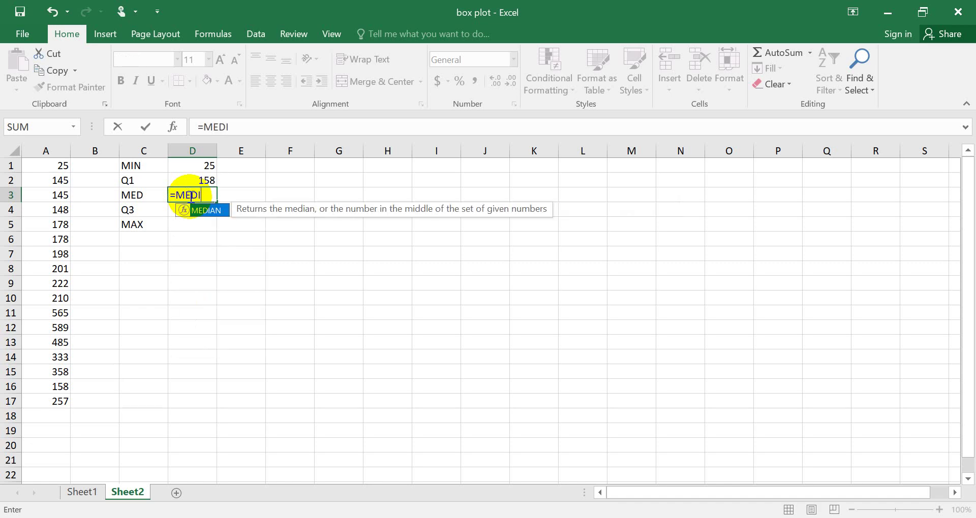
text(AN()
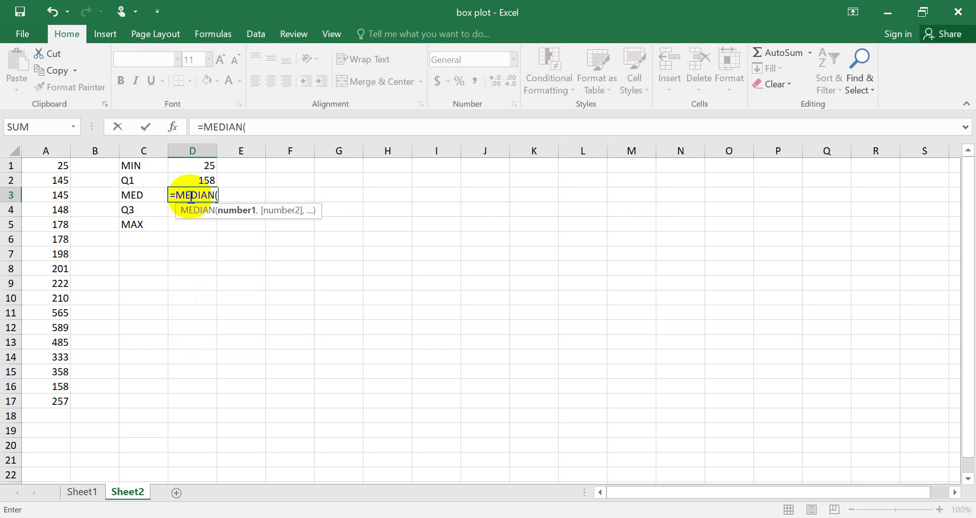
drag(59, 168, 53, 399)
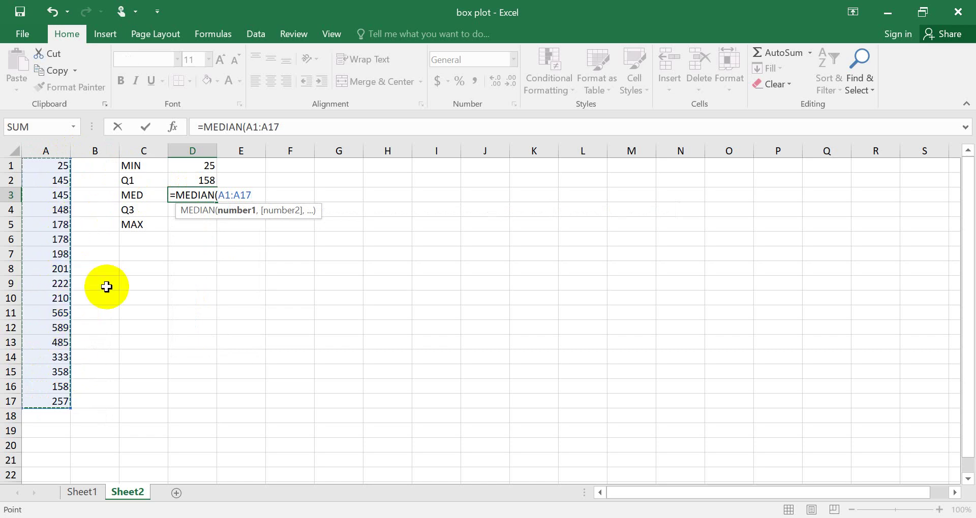
text())
key(Return)
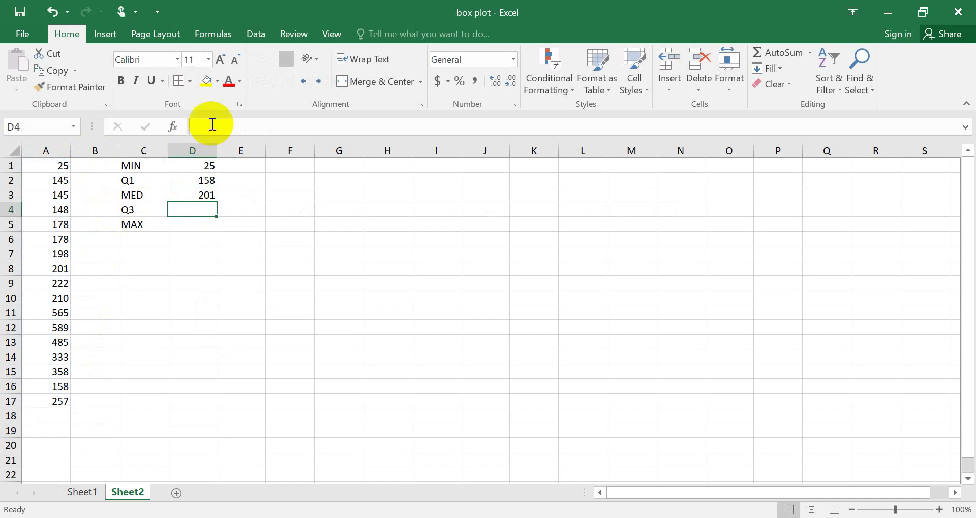
text(=)
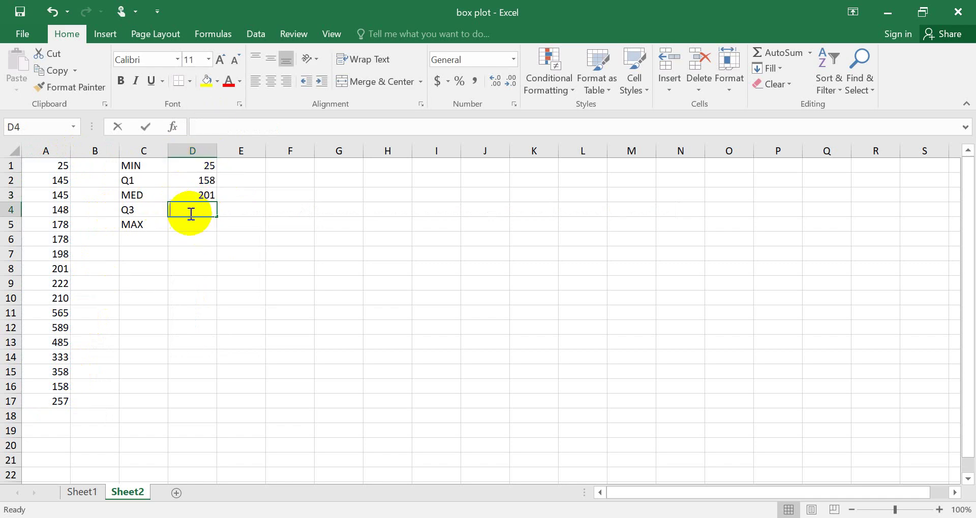
click(206, 178)
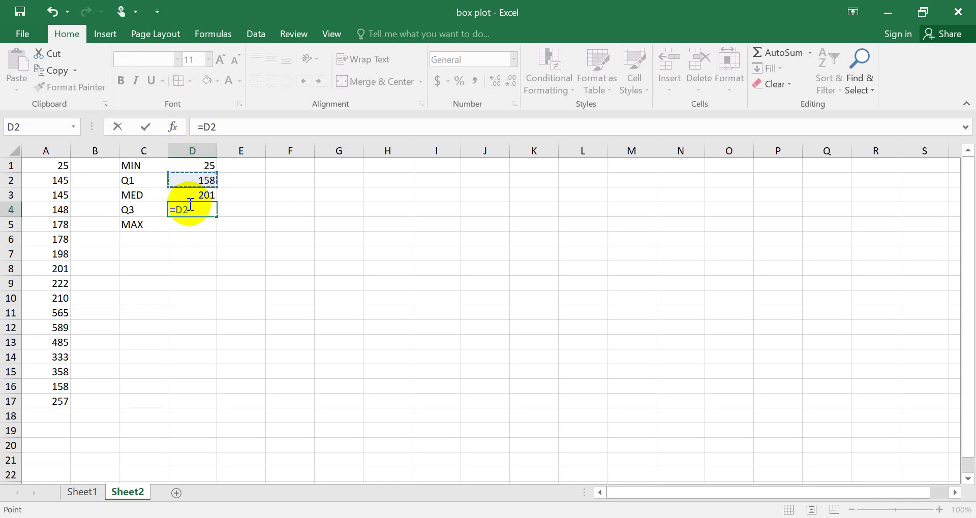
key(Escape)
Copy the text of the first-quartile formula =QUARTILE(A1:A17,1) from cell D2
click(211, 178)
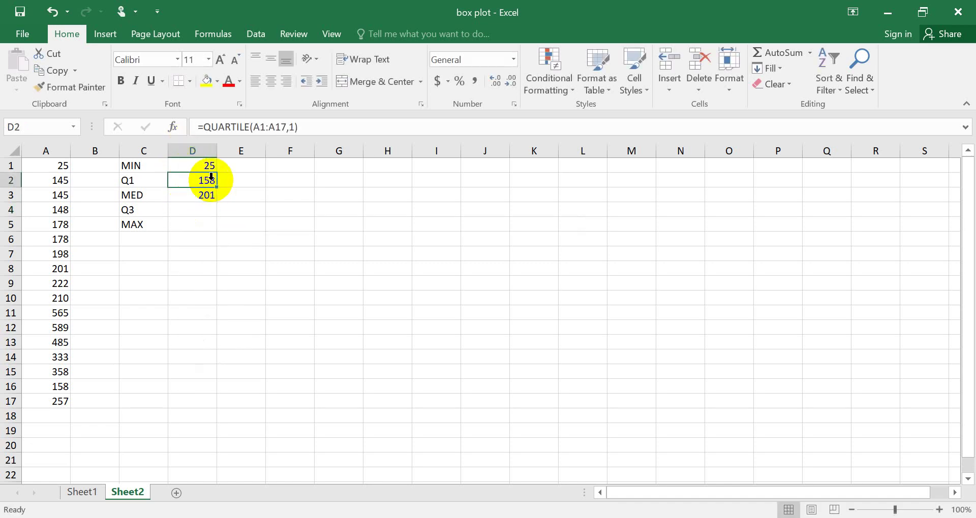
drag(299, 126, 192, 134)
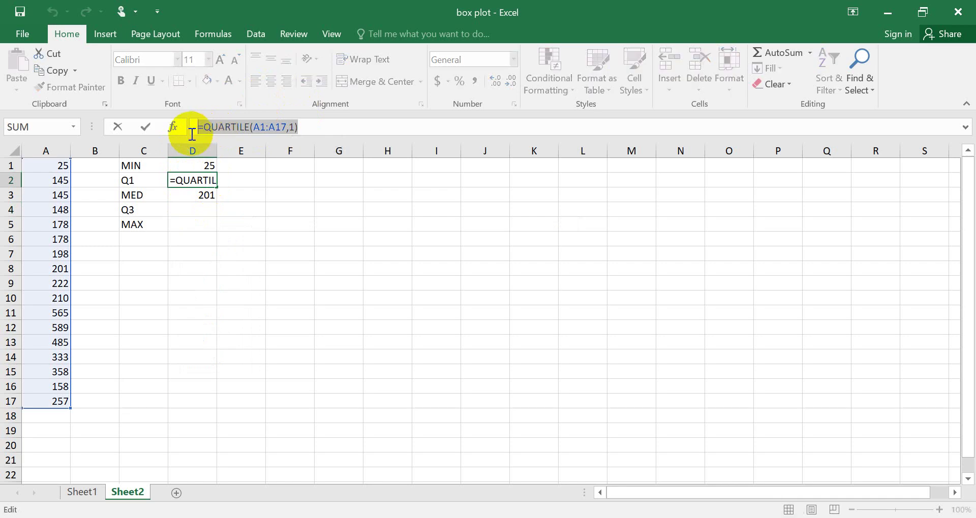
key(ctrl+c)
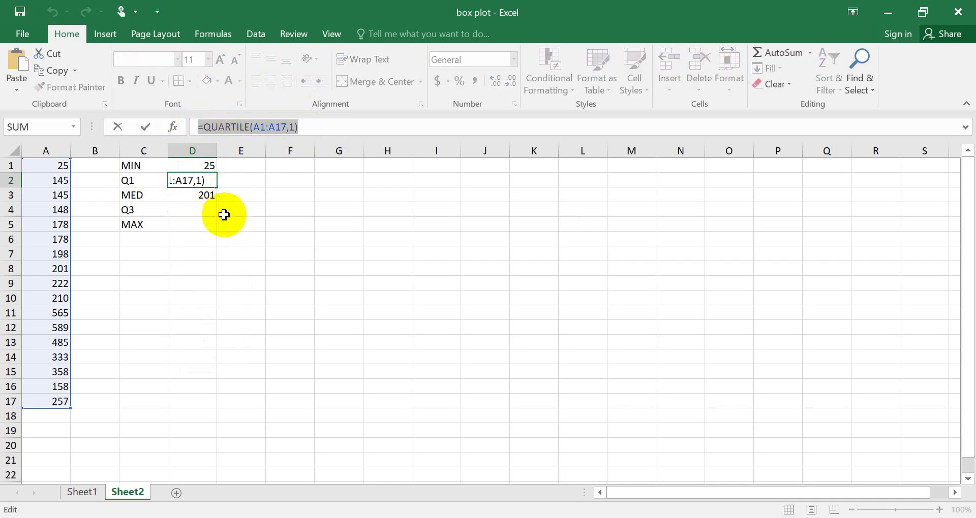
text(=)
click(194, 211)
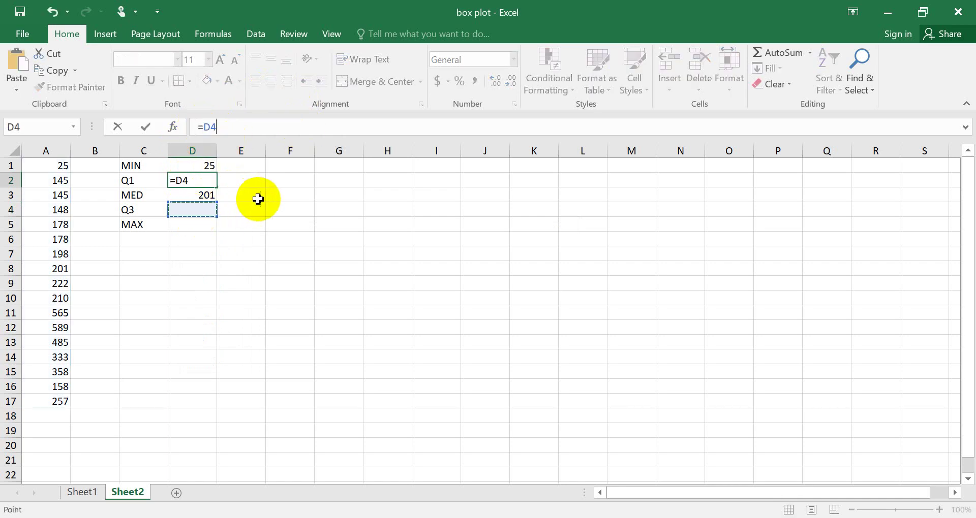
click(271, 197)
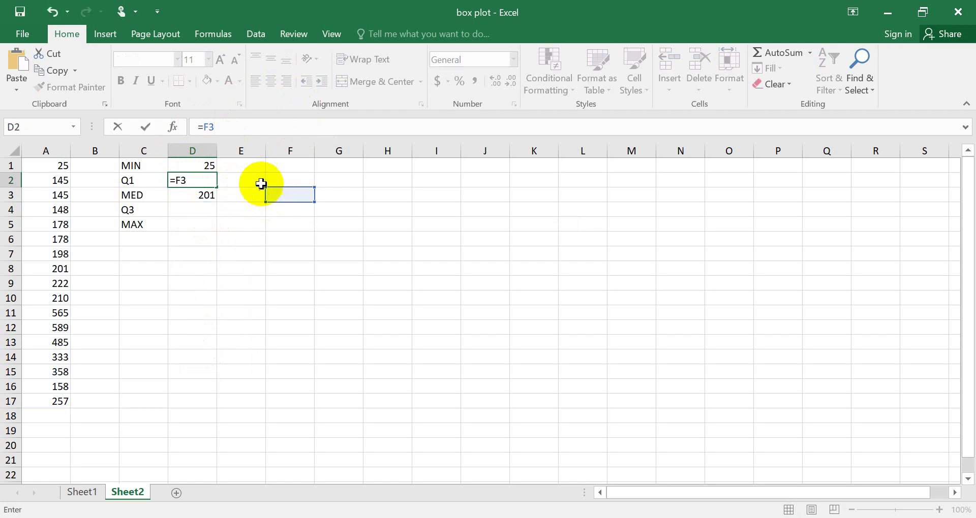
key(BackSpace)
key(BackSpace)
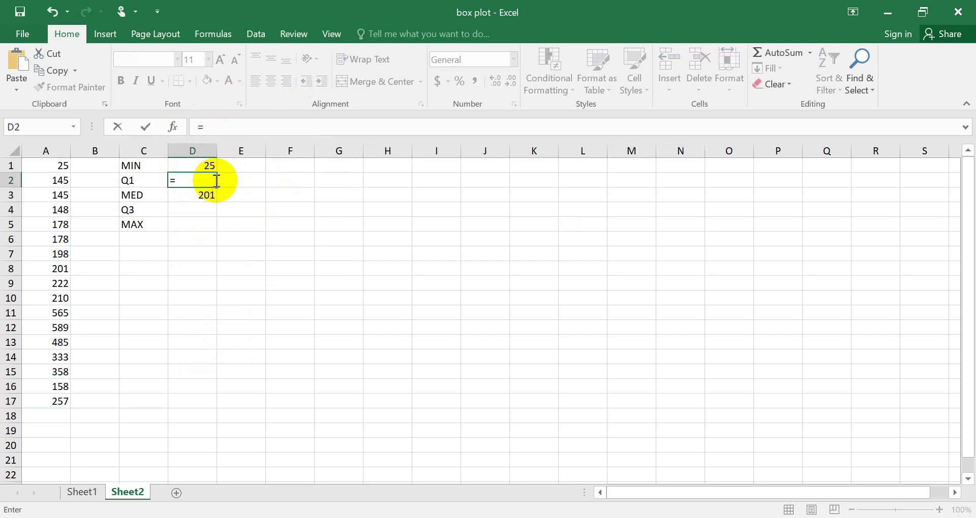
key(ctrl+v)
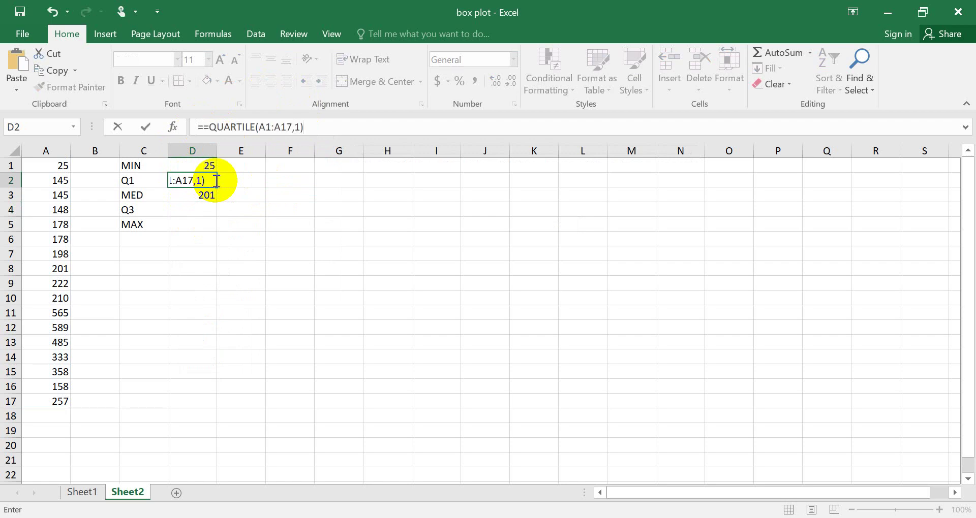
click(209, 127)
key(BackSpace)
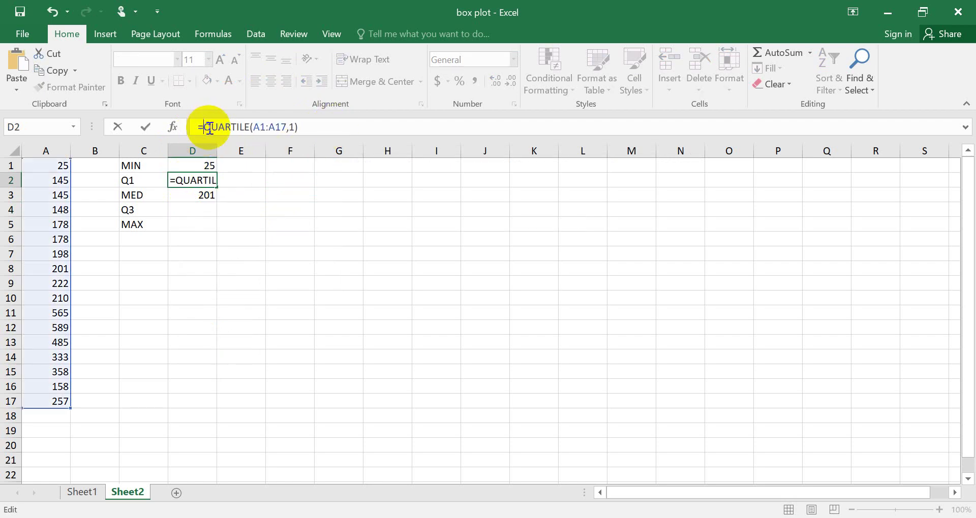
Calculate the third quartile in cell D4 by reusing D2's formula, changed to =QUARTILE(A1:A17,3)
drag(164, 137, 184, 128)
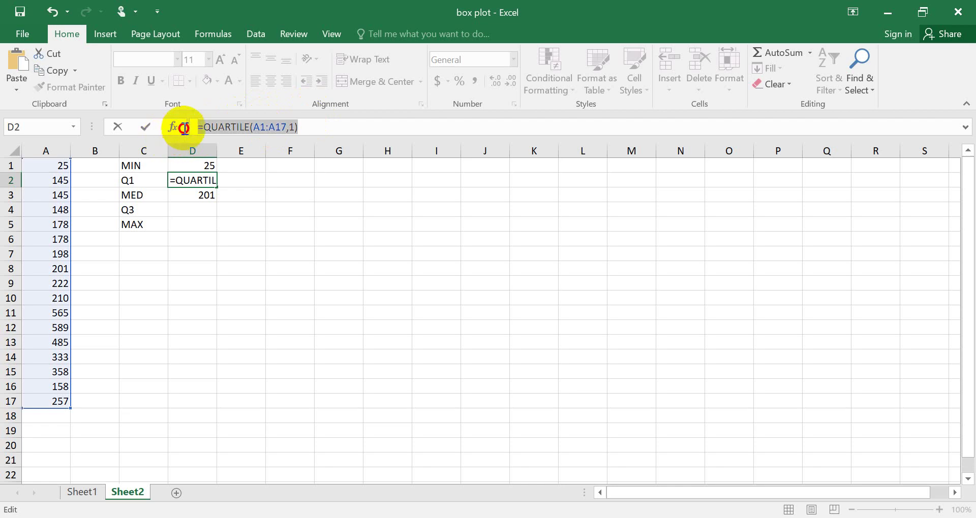
key(ctrl+c)
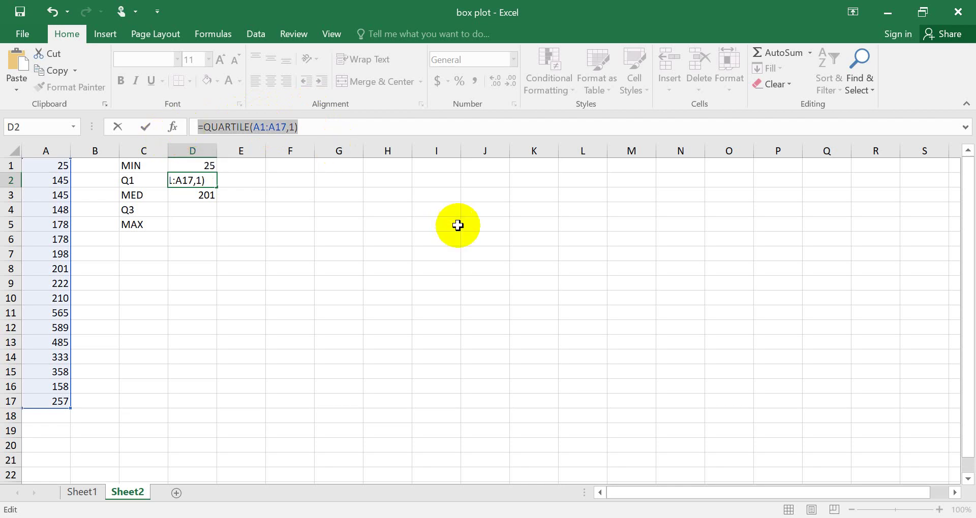
key(Return)
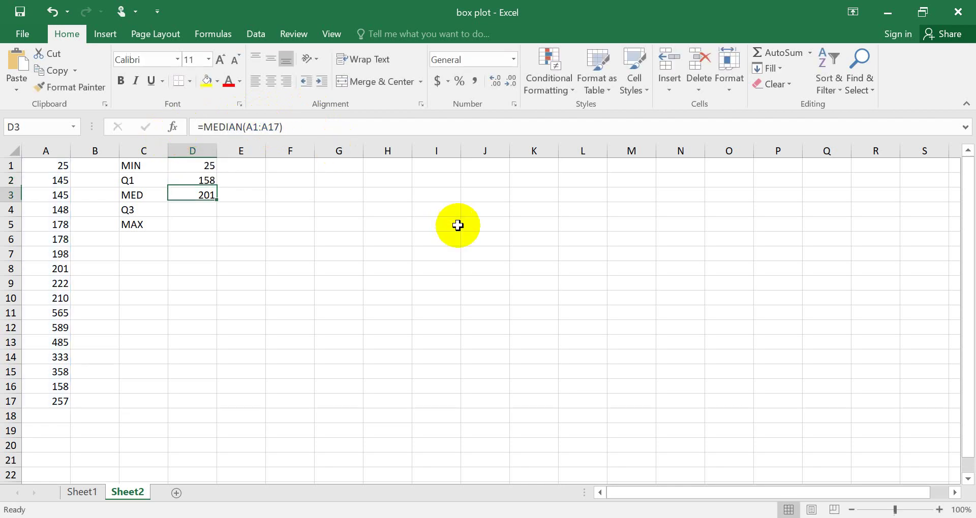
click(204, 211)
click(220, 126)
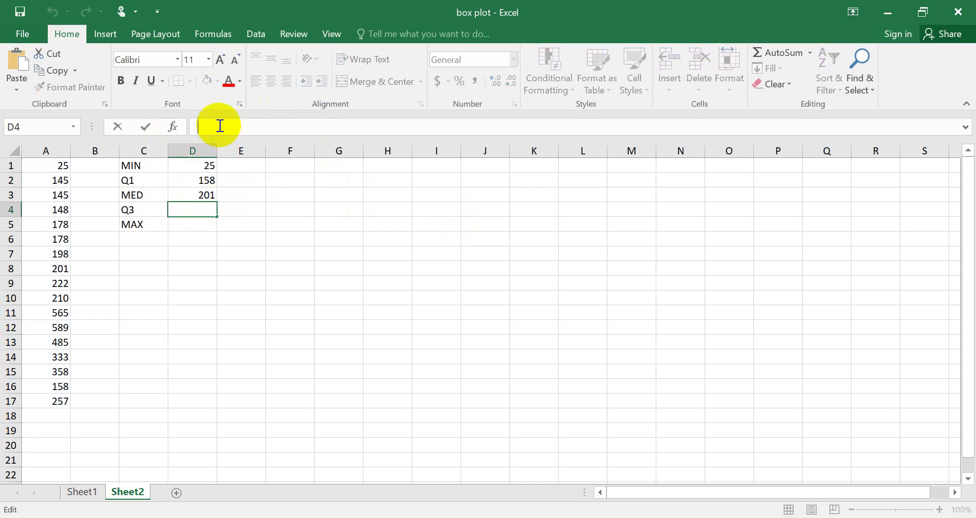
key(ctrl+v)
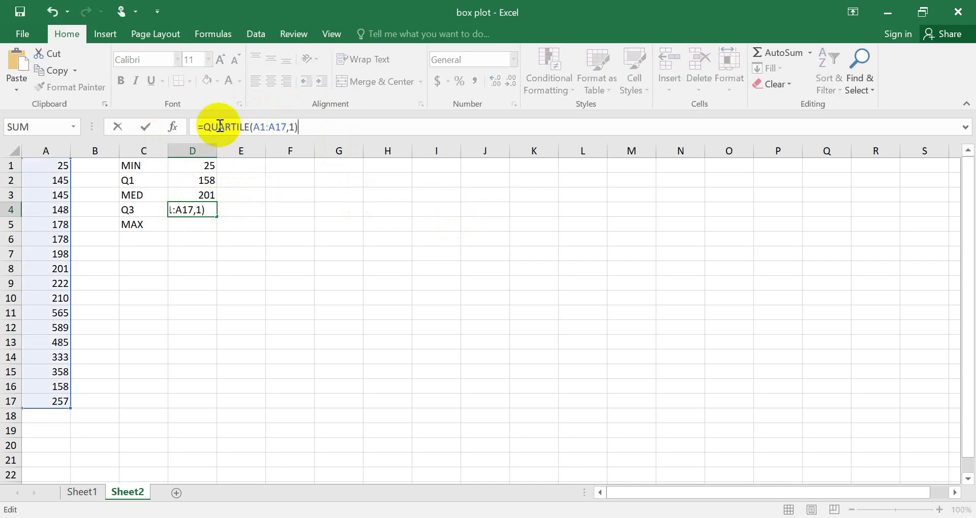
click(295, 126)
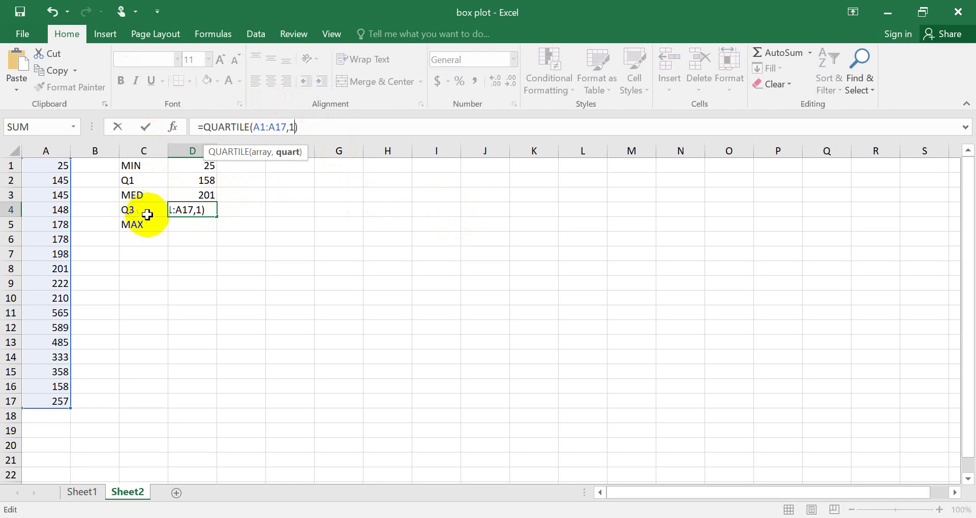
key(BackSpace)
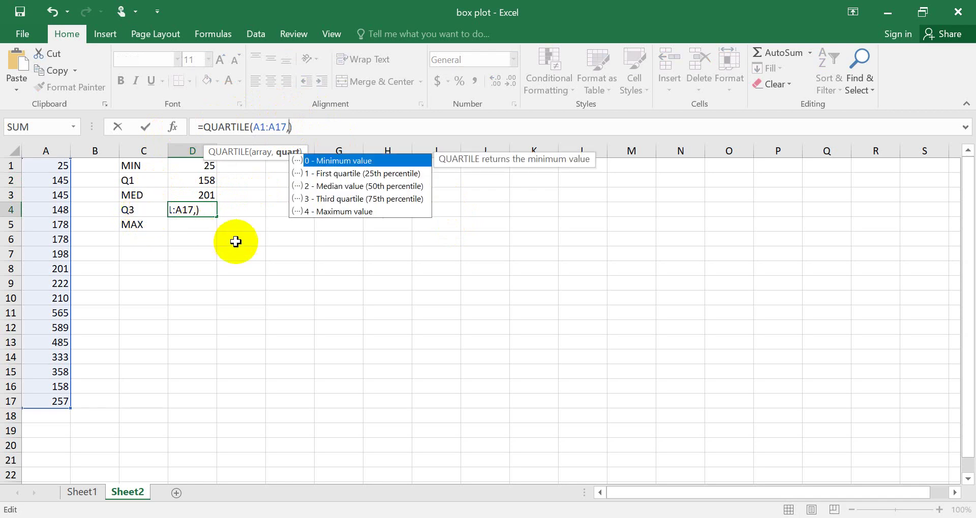
text(3)
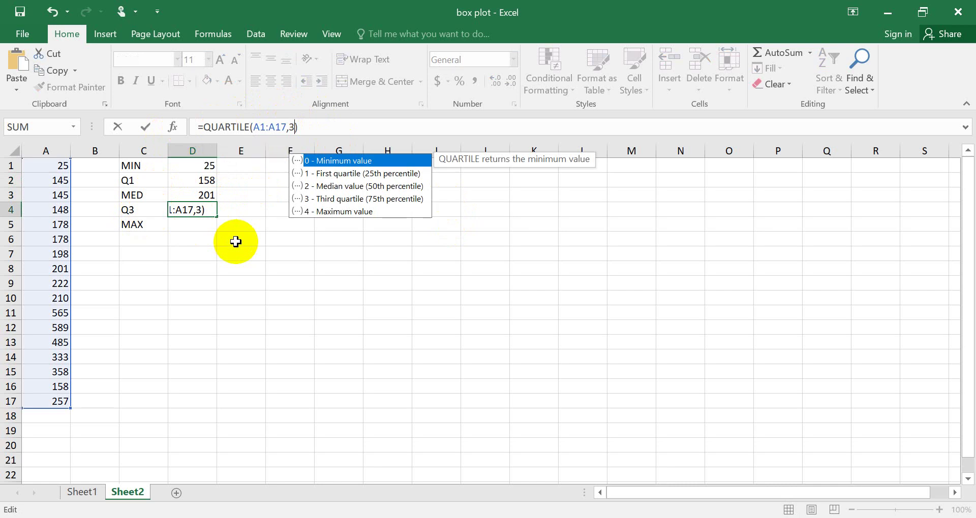
key(Return)
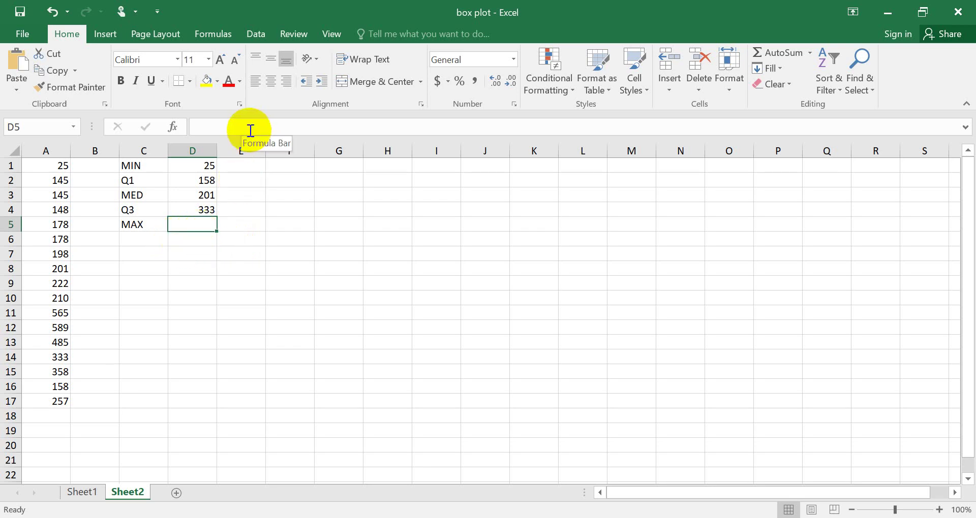
Calculate the maximum of the data in cell D5 with =MAX(A1:A17)
text(=)
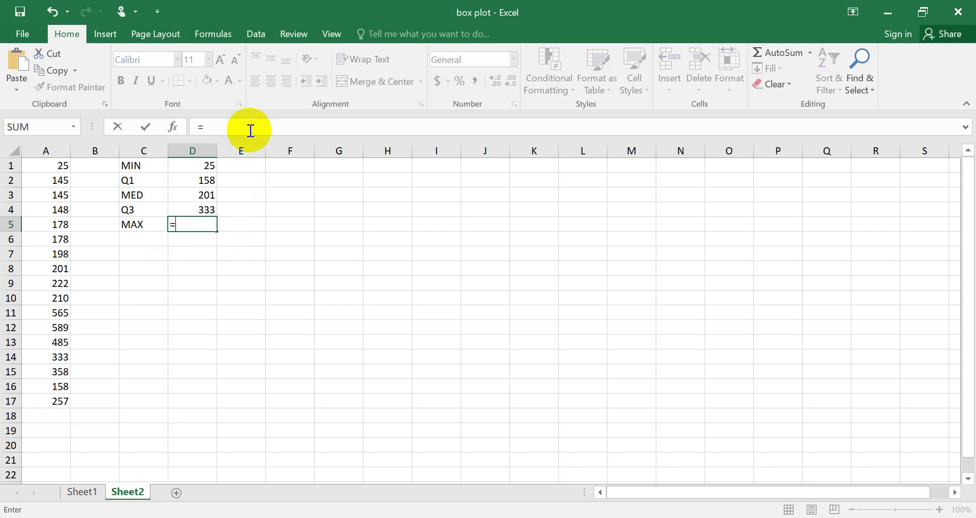
text(MAX)
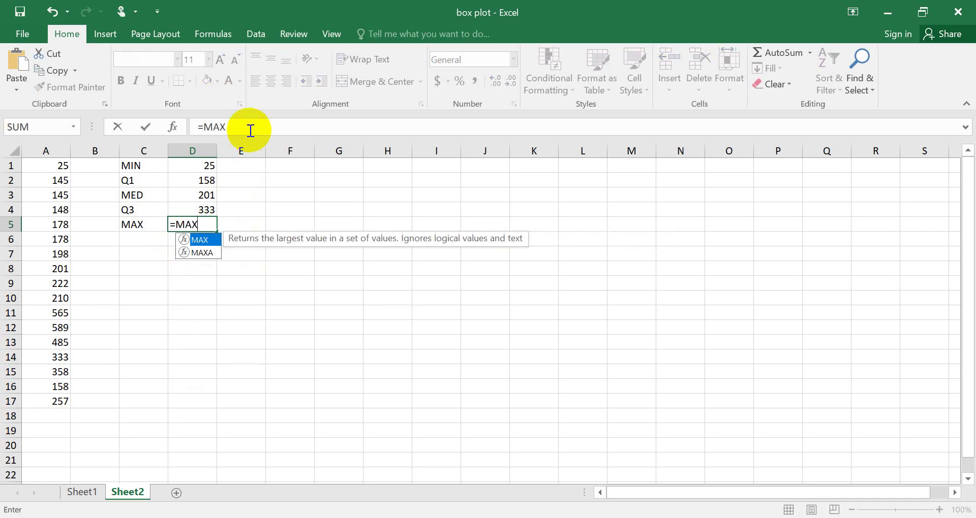
text(()
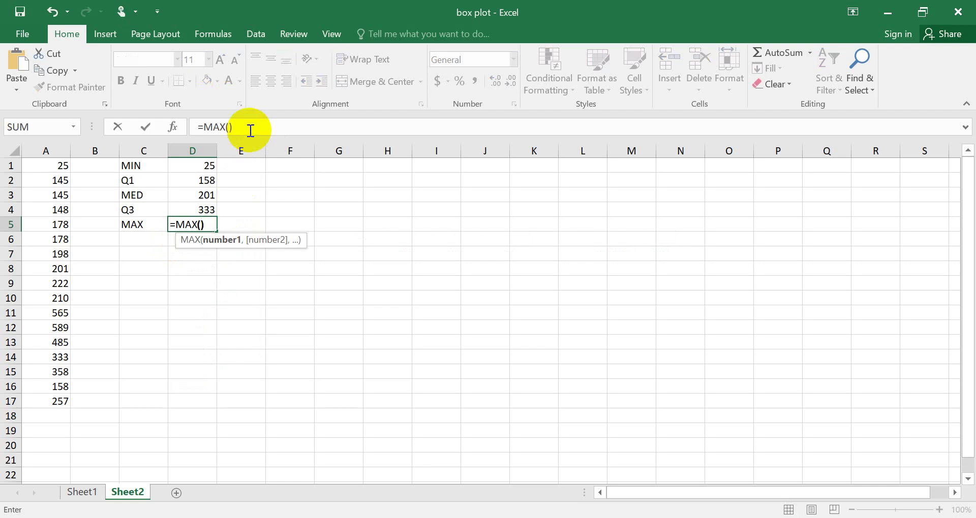
text())
key(Return)
key(Tab)
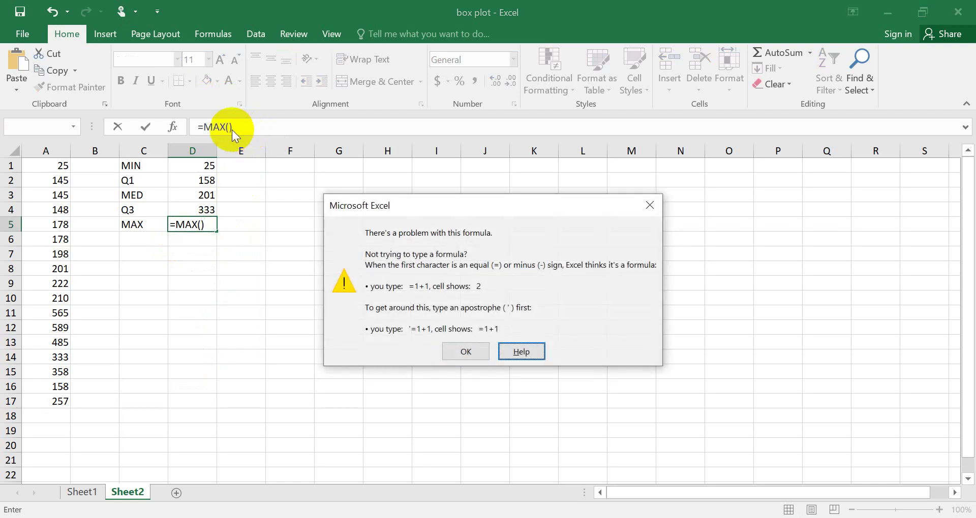
click(466, 351)
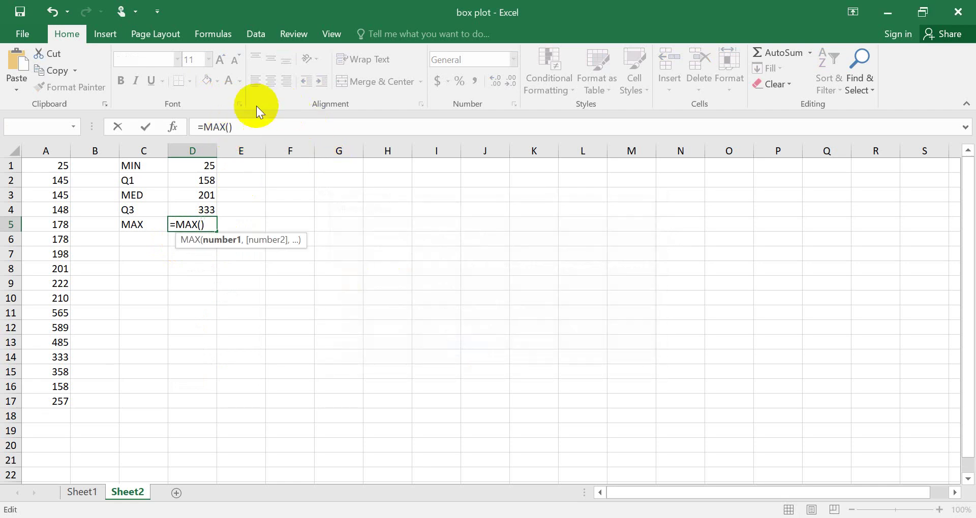
drag(55, 166, 57, 402)
key(Return)
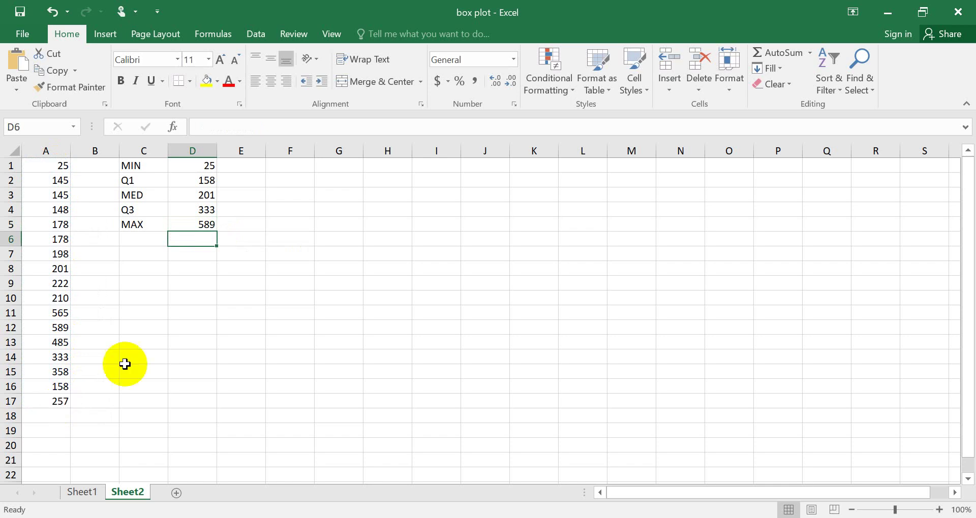
Widen column D and enter the minimum value 25 in cell F1
drag(215, 151, 272, 152)
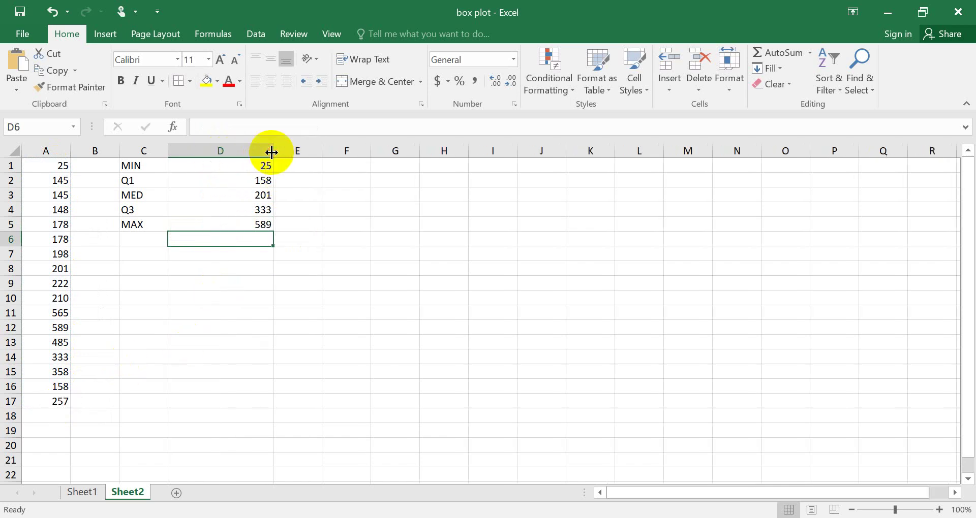
click(404, 168)
click(338, 162)
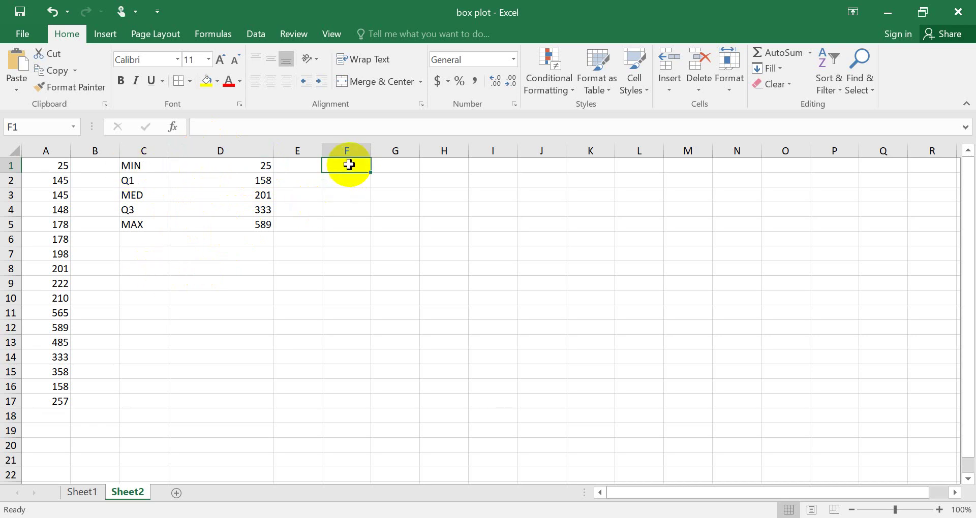
text(25)
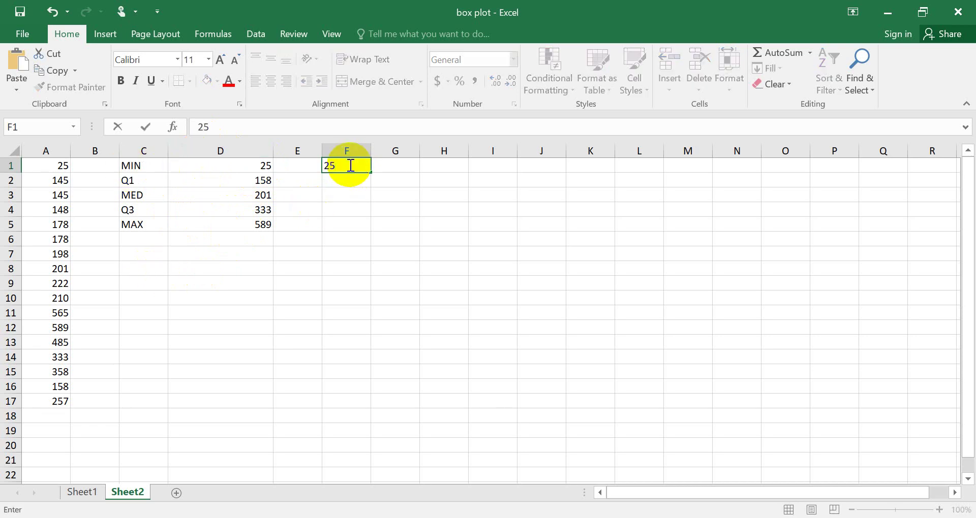
Calculate the difference between Q1 and the minimum in cell F2 with =D2-D1
click(348, 179)
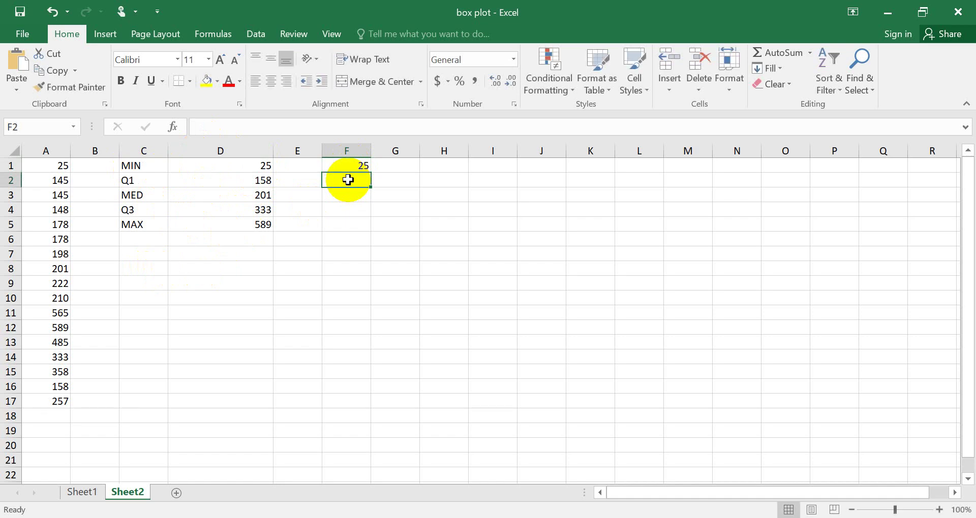
text(=)
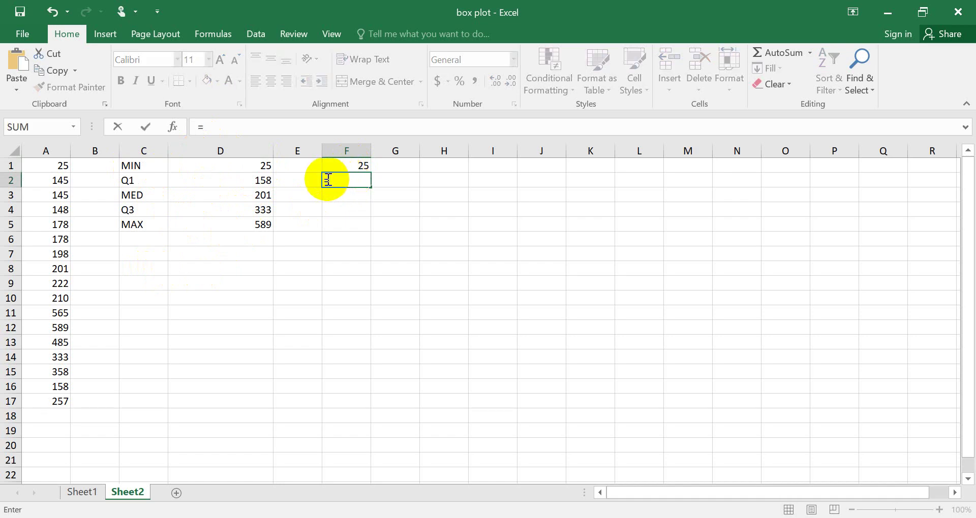
click(264, 165)
key(BackSpace)
key(BackSpace)
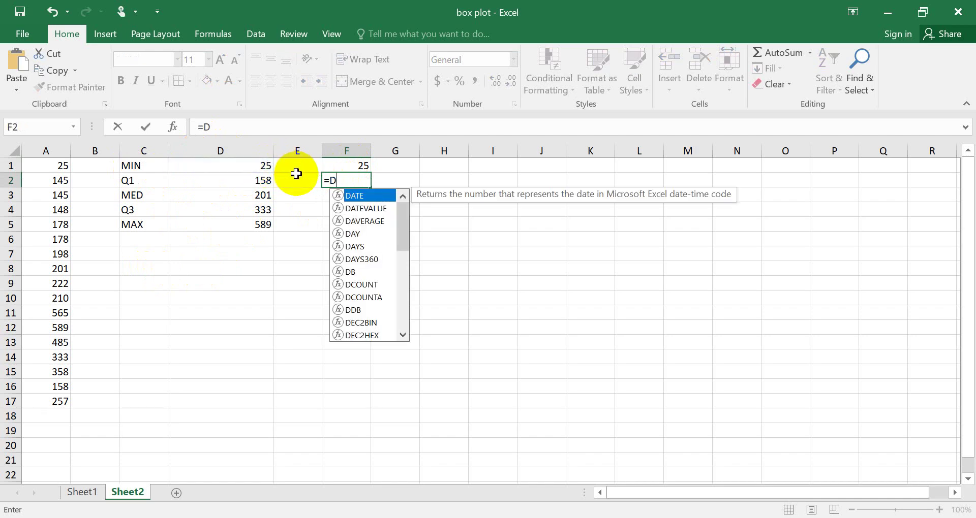
click(263, 182)
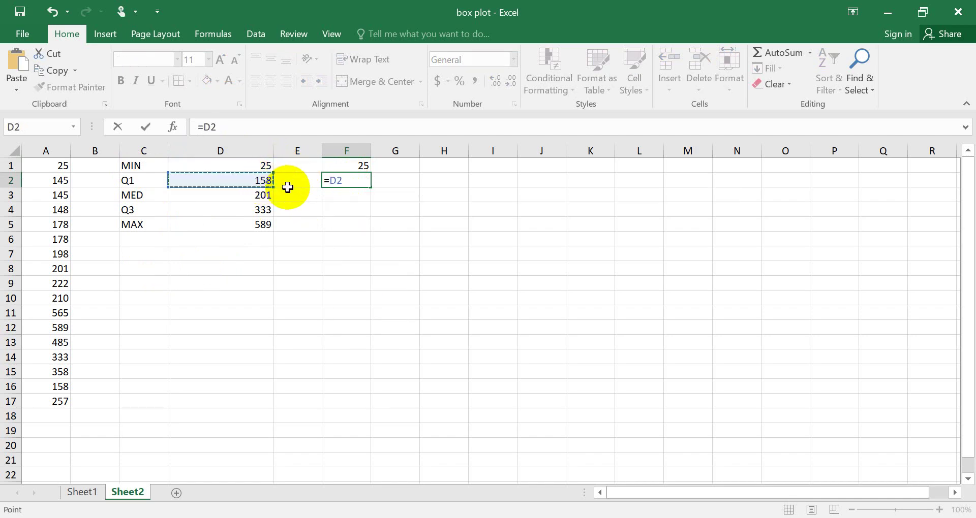
text(-)
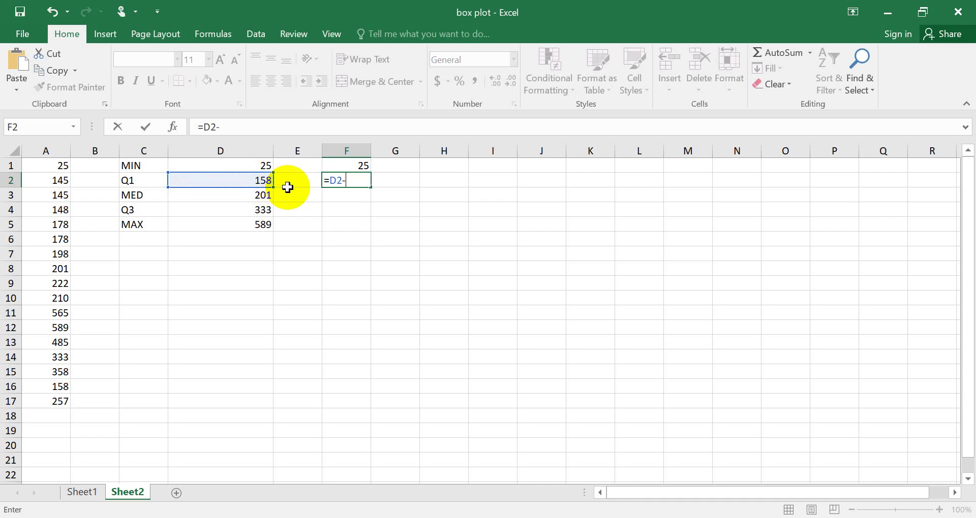
click(267, 166)
key(Return)
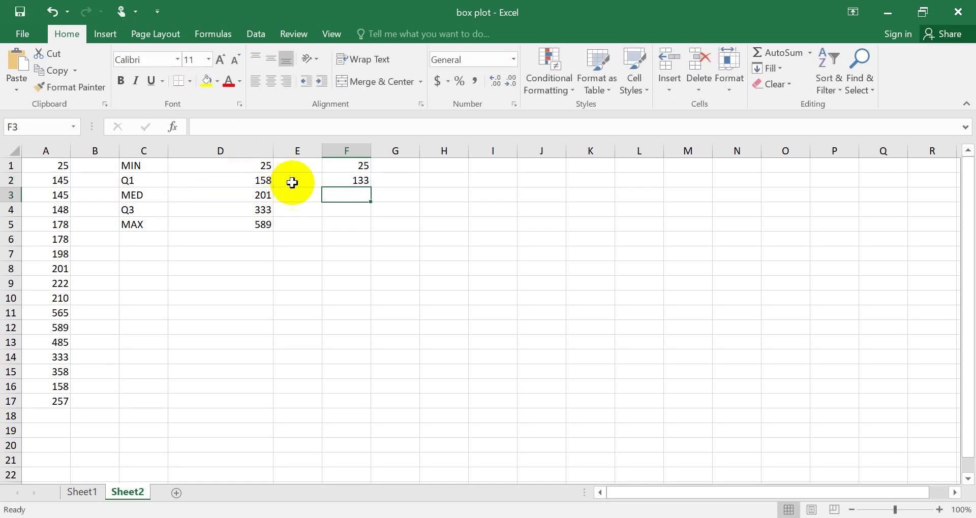
Fill the difference formula from cell F2 down to F5
click(351, 182)
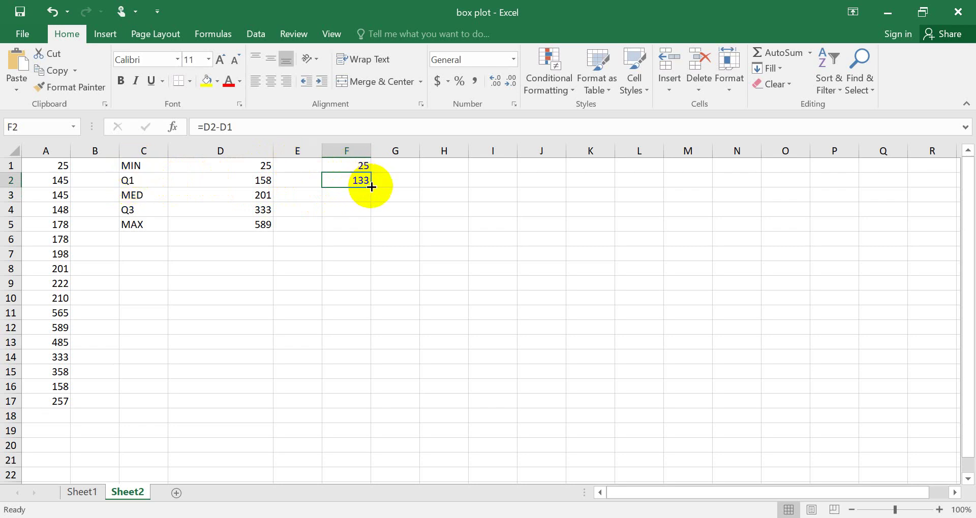
drag(371, 187, 370, 229)
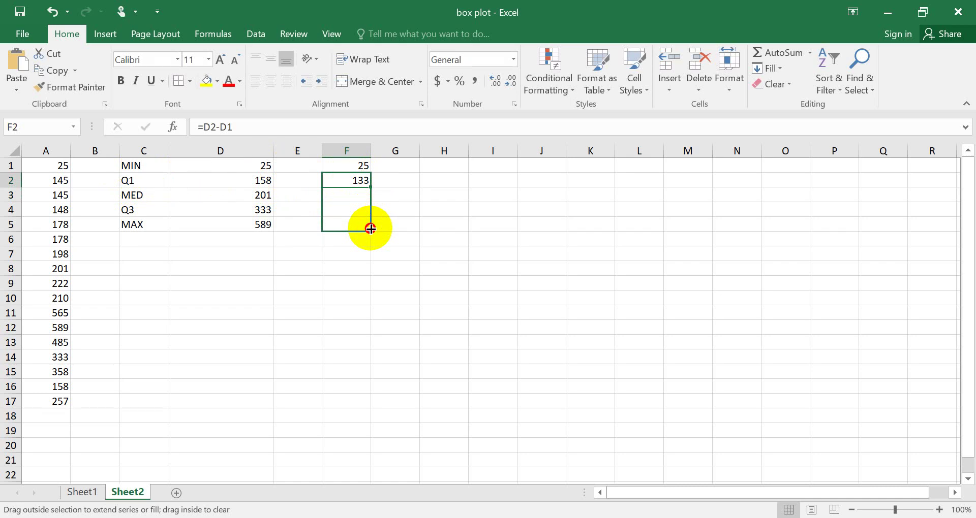
mouse_move(371, 229)
mouse_down()
mouse_move(371, 192)
mouse_move(370, 233)
mouse_up()
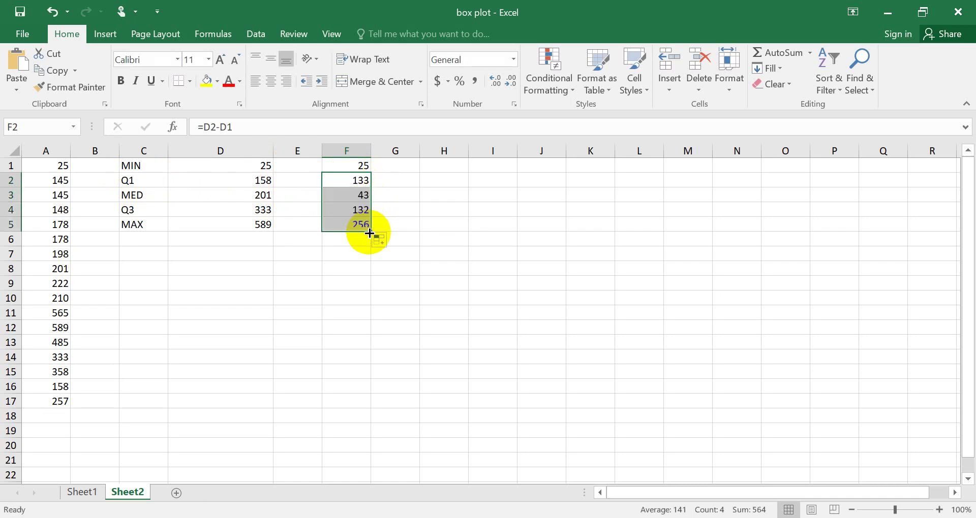
click(427, 240)
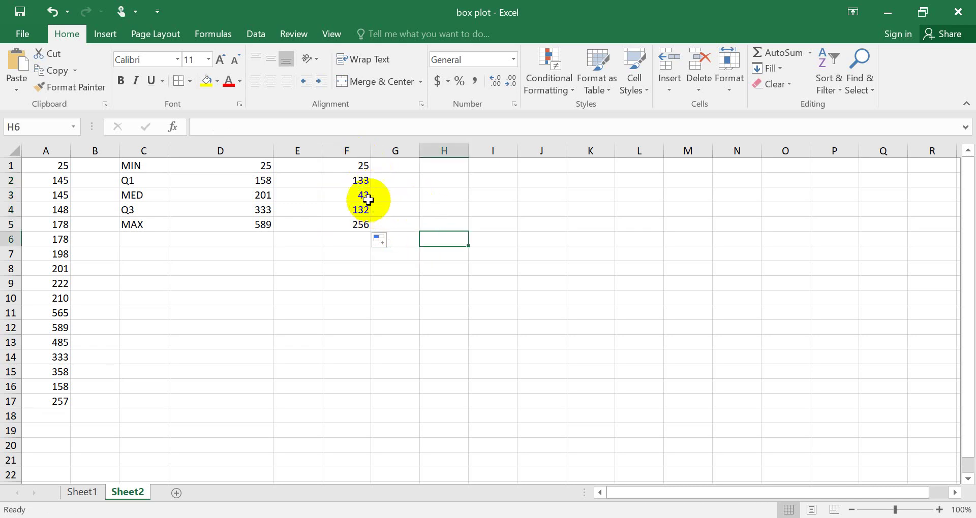
click(359, 216)
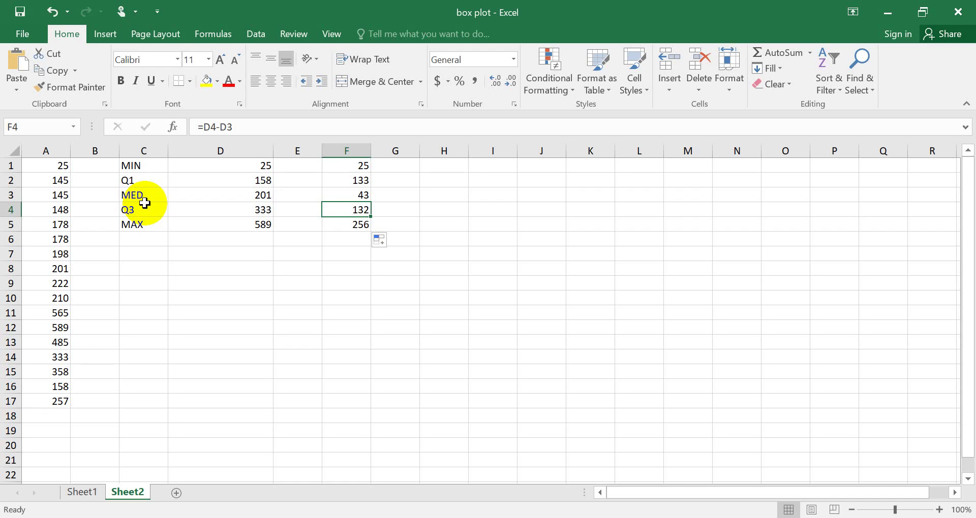
click(355, 297)
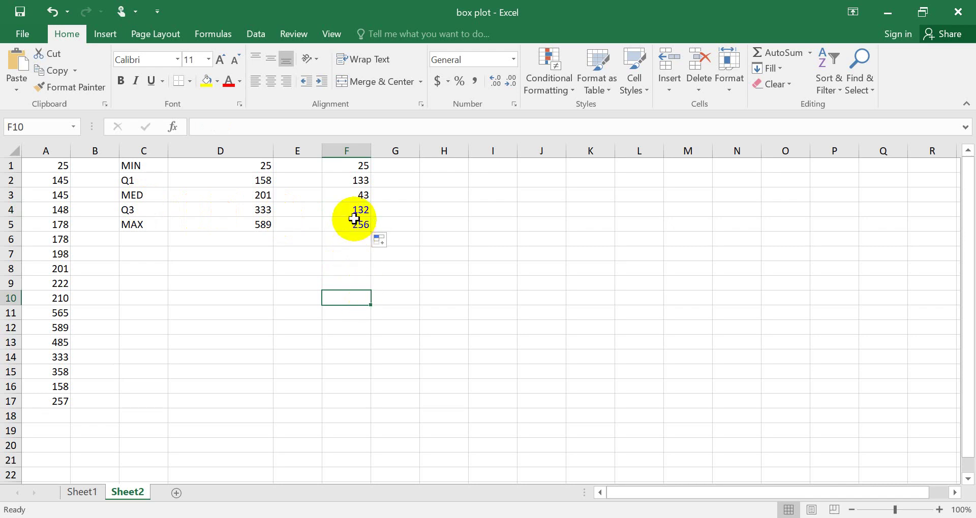
double_click(357, 172)
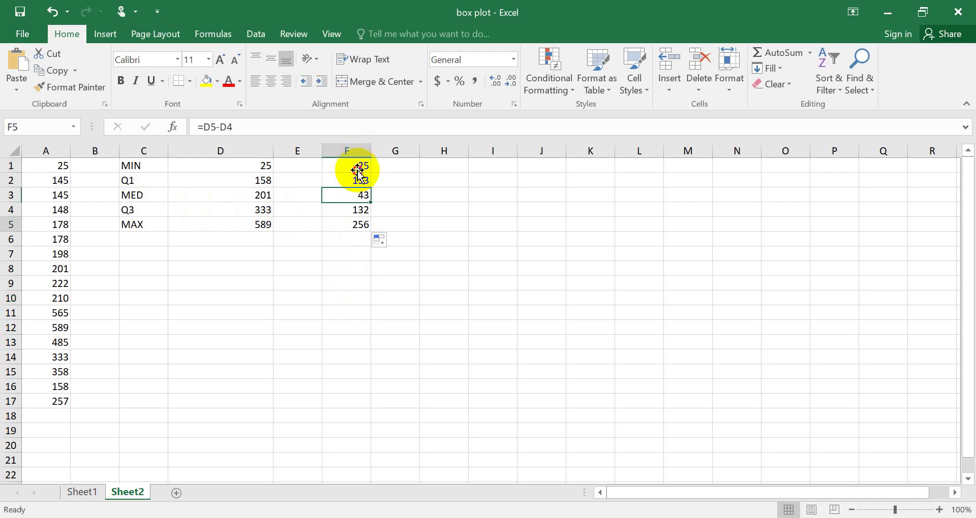
Insert a 2-D stacked bar chart from cells F1:F5 and switch its rows and columns
click(361, 165)
drag(360, 165, 361, 224)
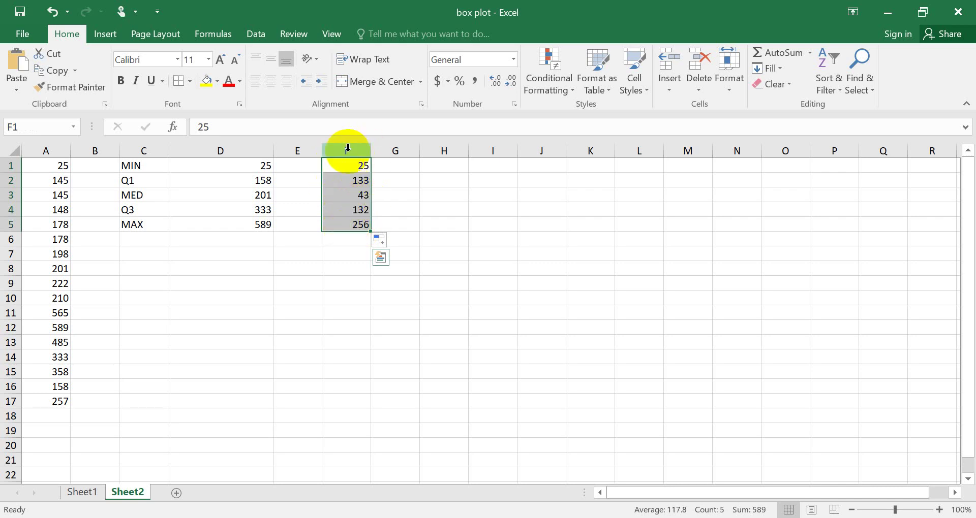
click(99, 35)
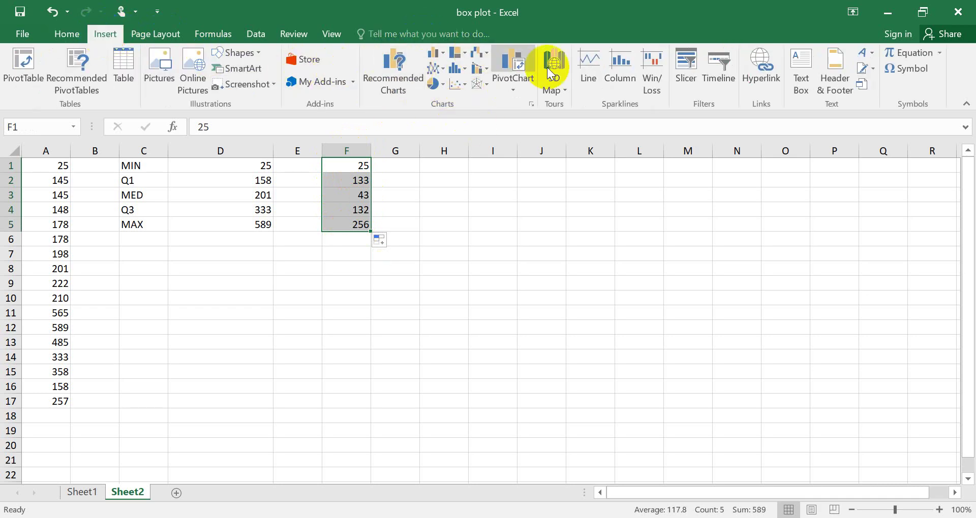
click(441, 52)
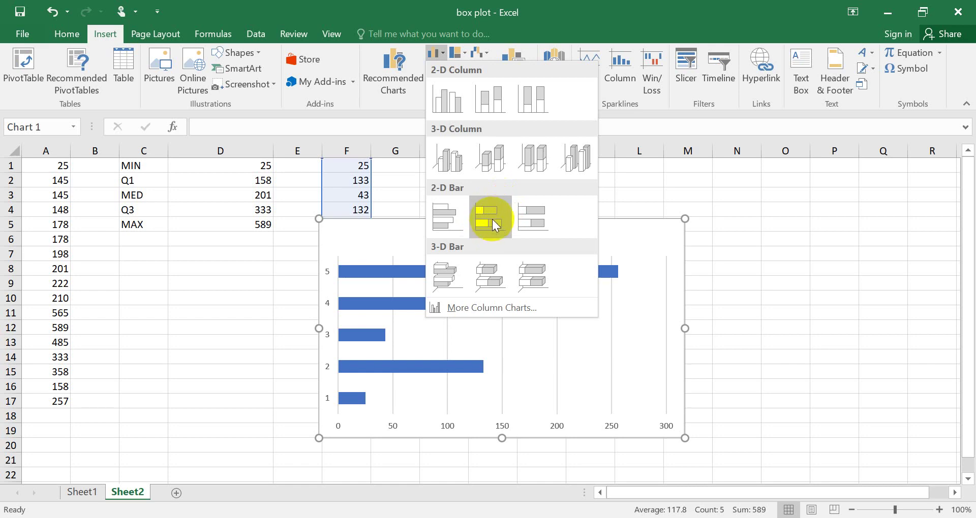
click(488, 209)
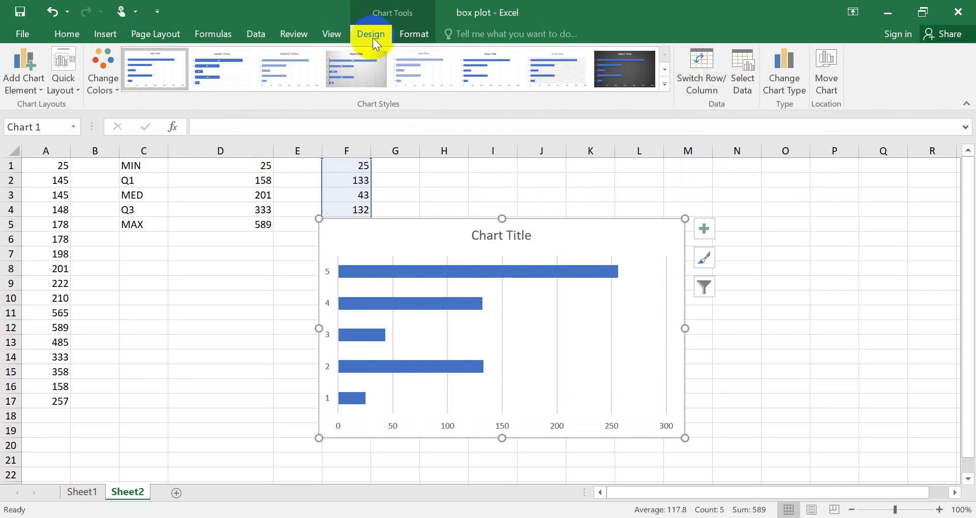
click(698, 60)
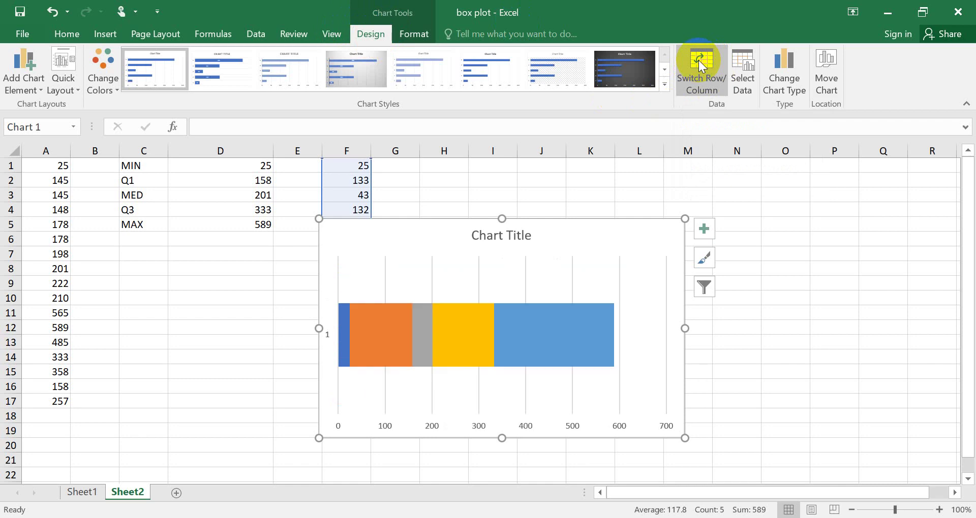
click(454, 337)
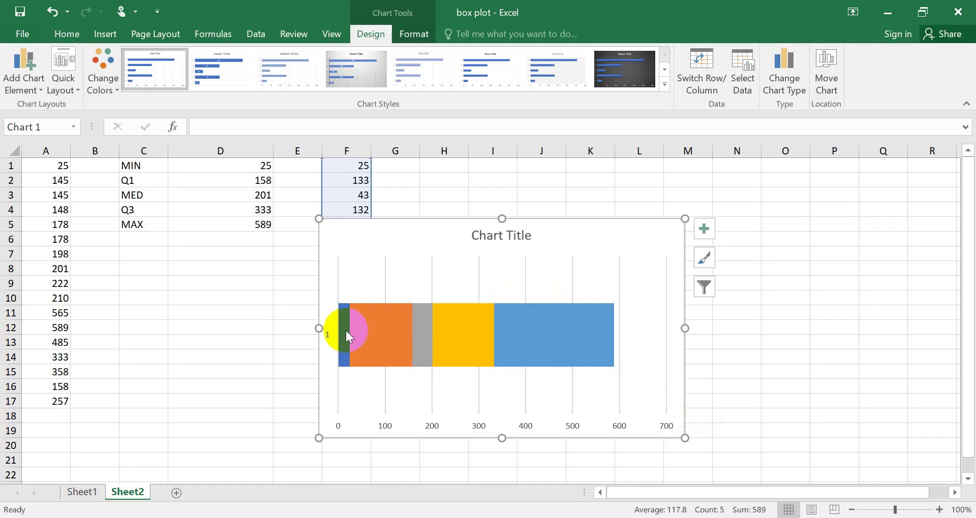
Set the fill of the chart's first series, the one for the minimum value, to No fill
mouse_move(345, 330)
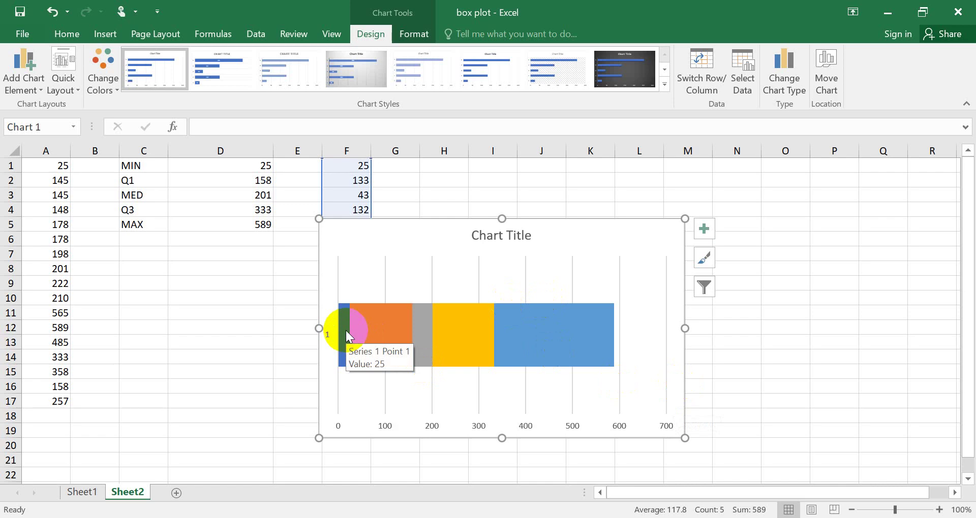
click(346, 329)
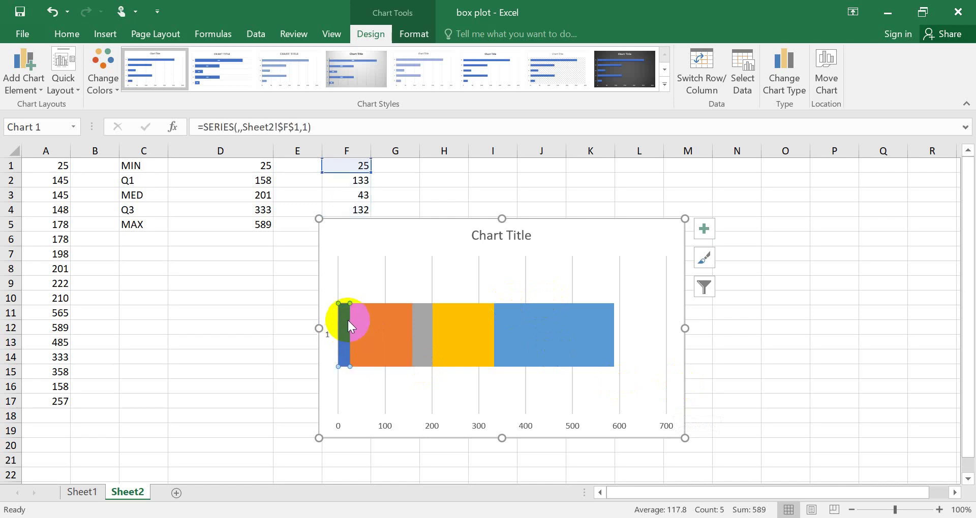
mouse_move(348, 320)
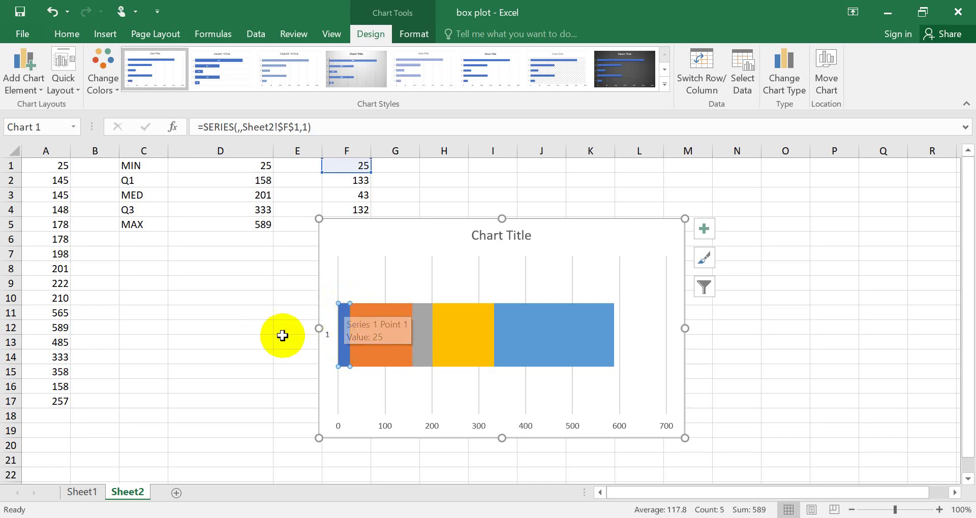
right_click(343, 317)
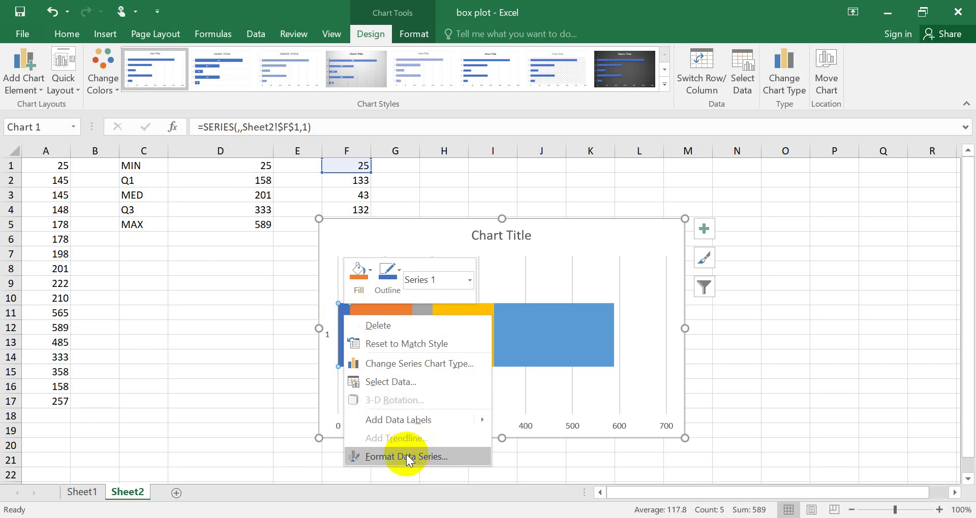
click(394, 459)
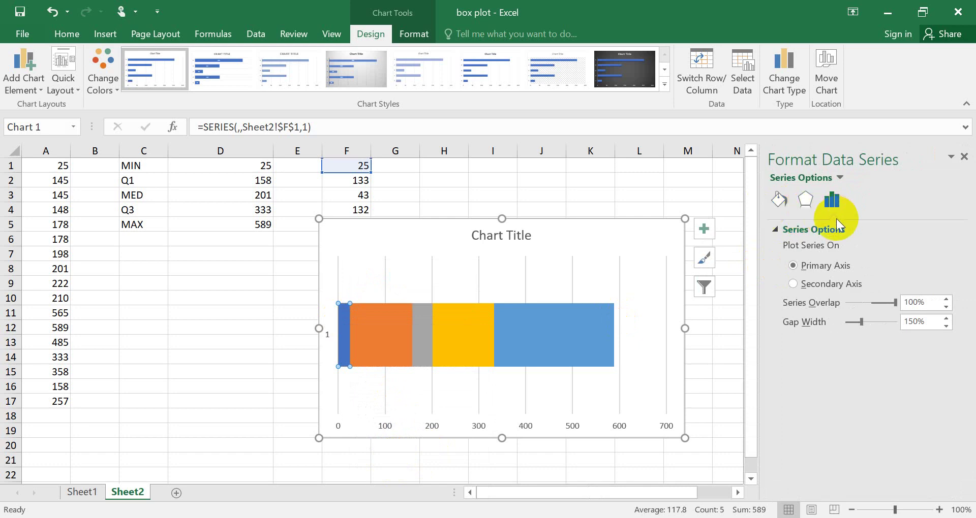
click(782, 201)
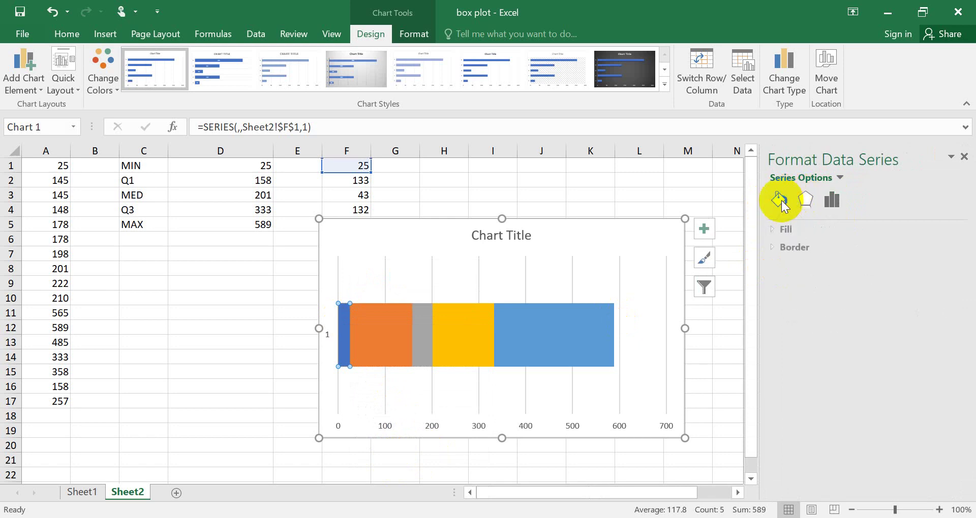
click(788, 229)
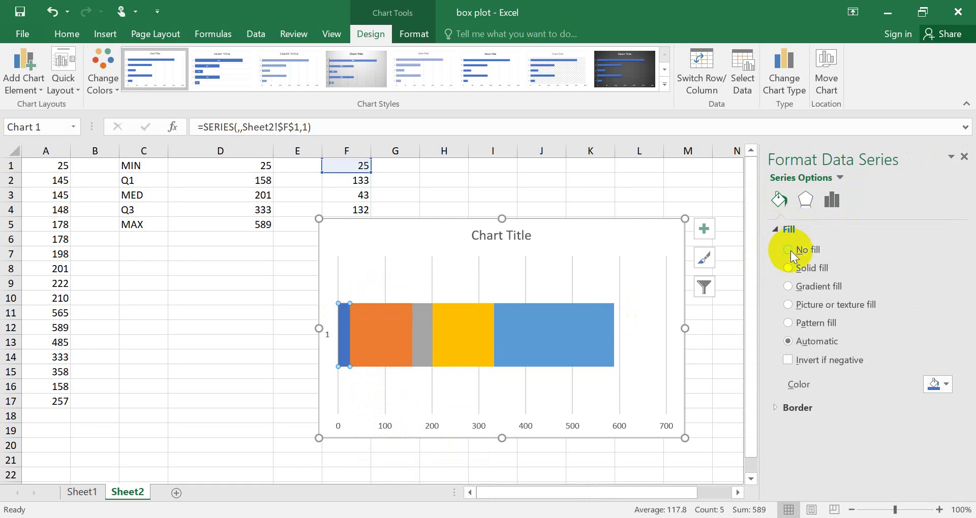
click(790, 251)
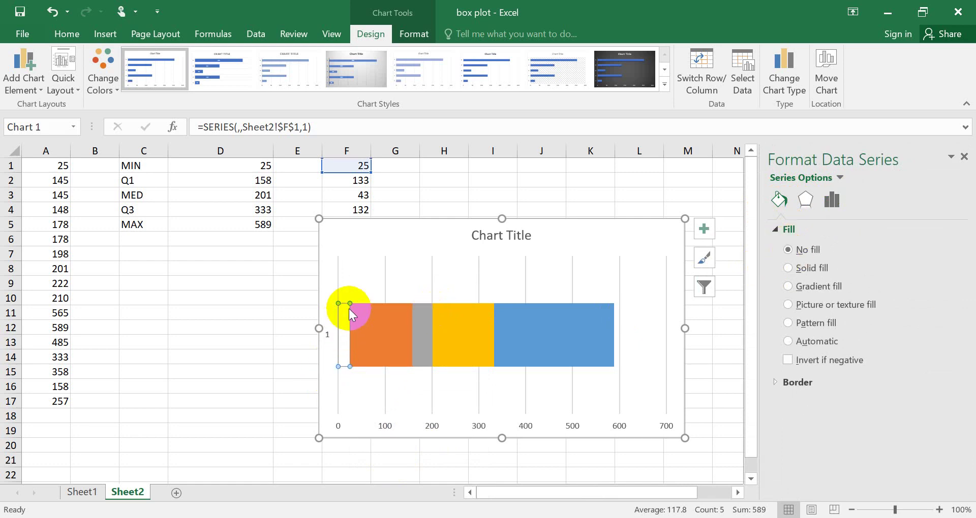
mouse_move(343, 359)
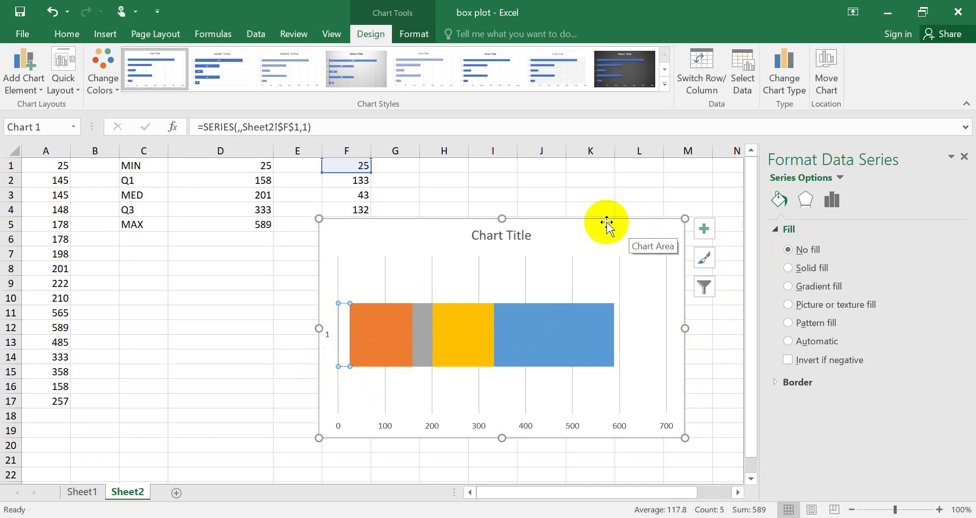
Add horizontal error bars to the orange second series and set their direction to Minus
click(395, 318)
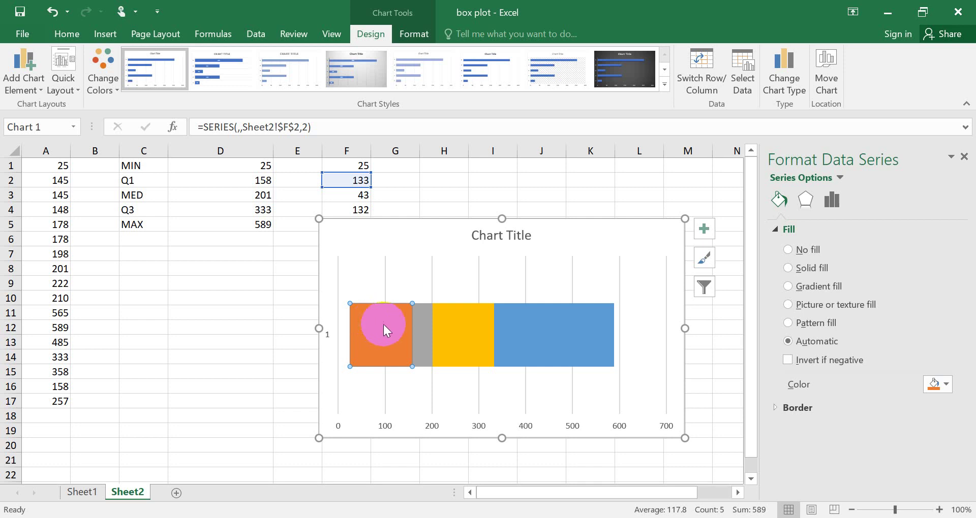
click(387, 327)
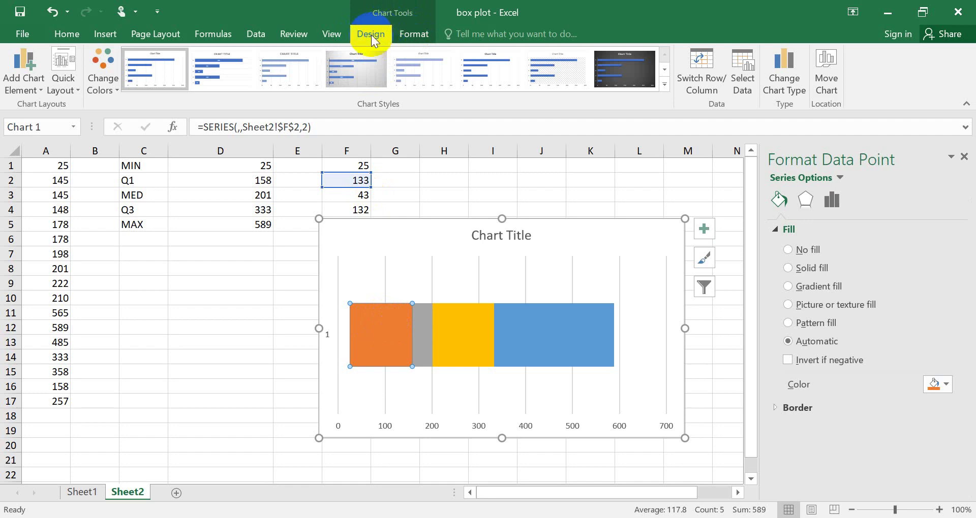
click(39, 91)
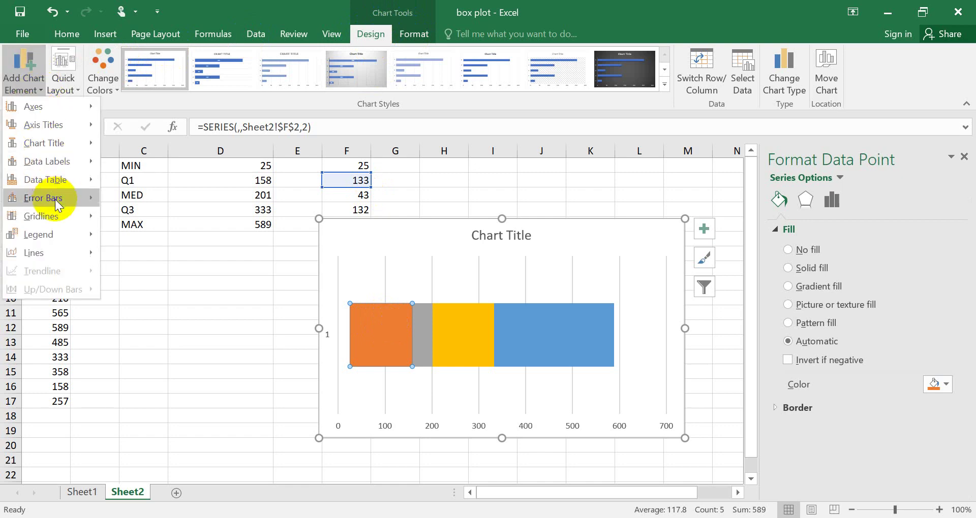
mouse_move(55, 200)
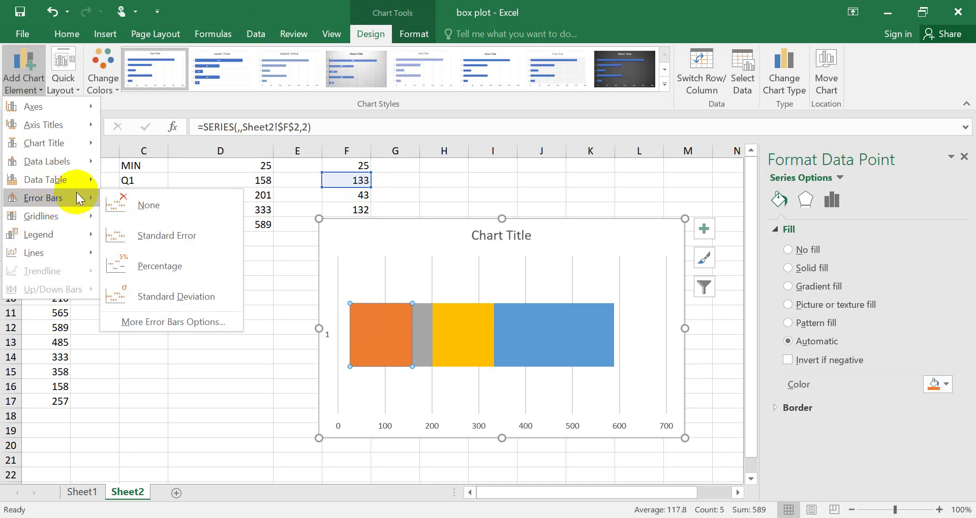
click(203, 325)
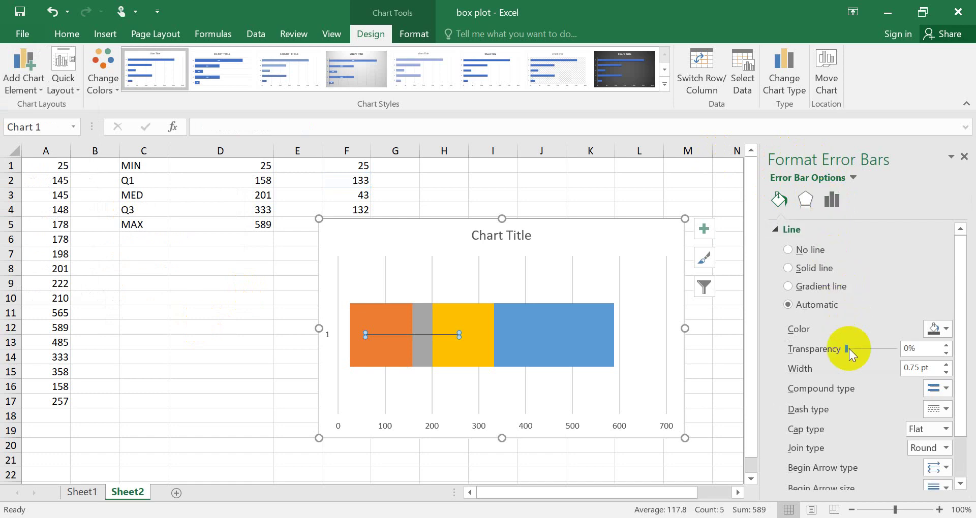
click(834, 203)
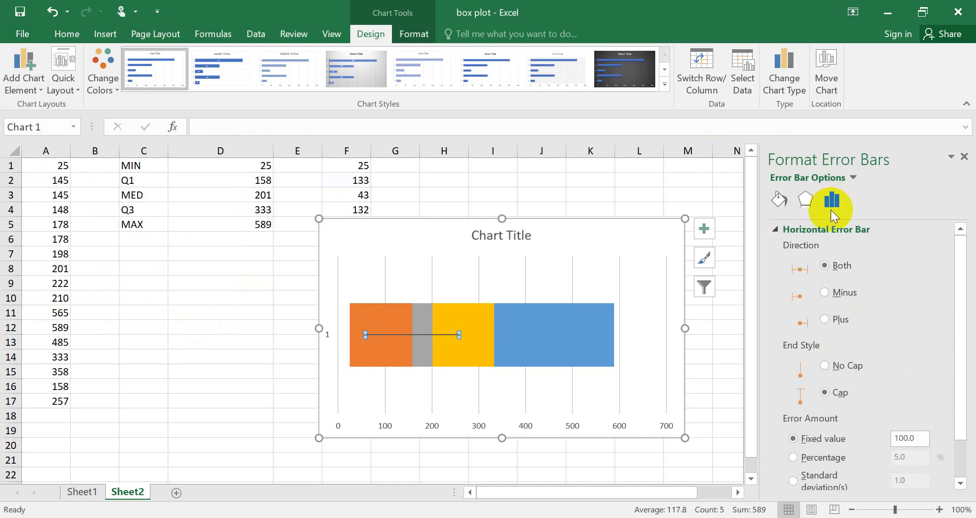
click(826, 292)
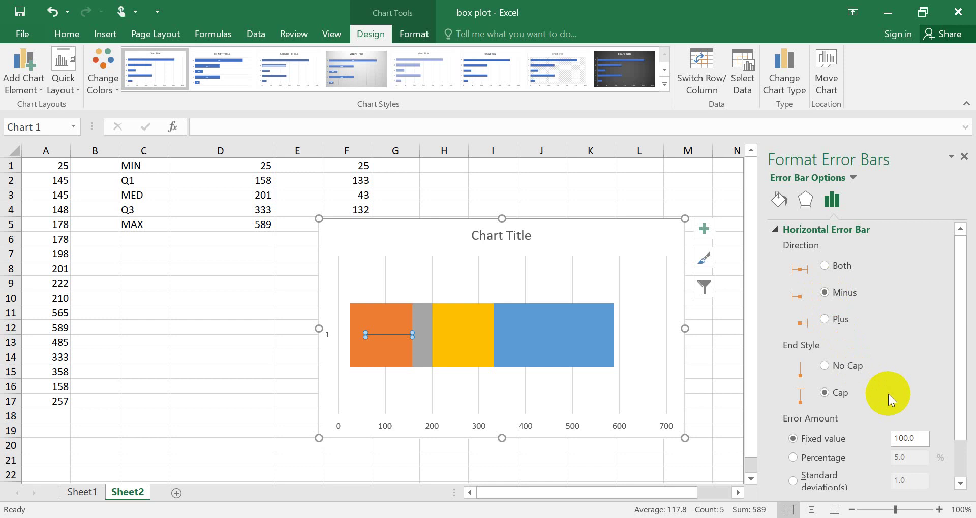
Set the error amount to Custom with a negative error value of 133
drag(958, 354, 965, 427)
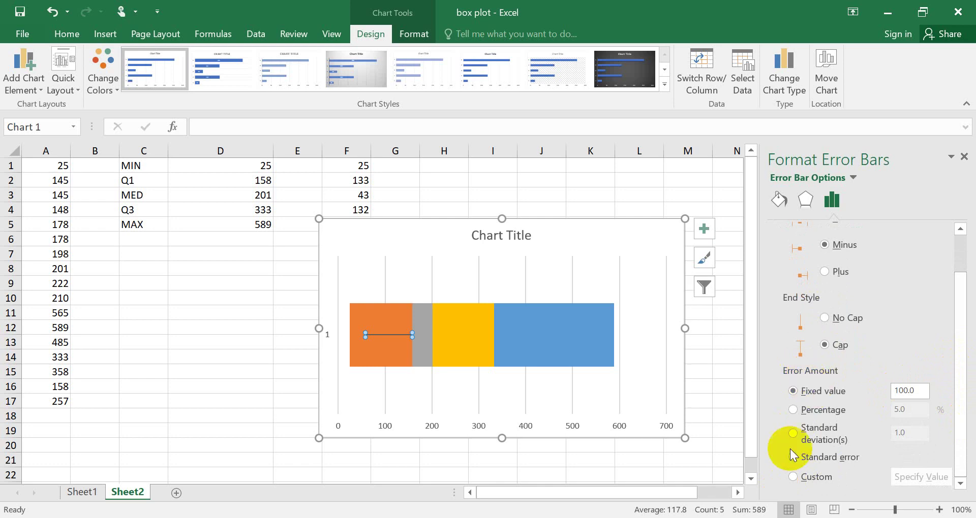
click(795, 476)
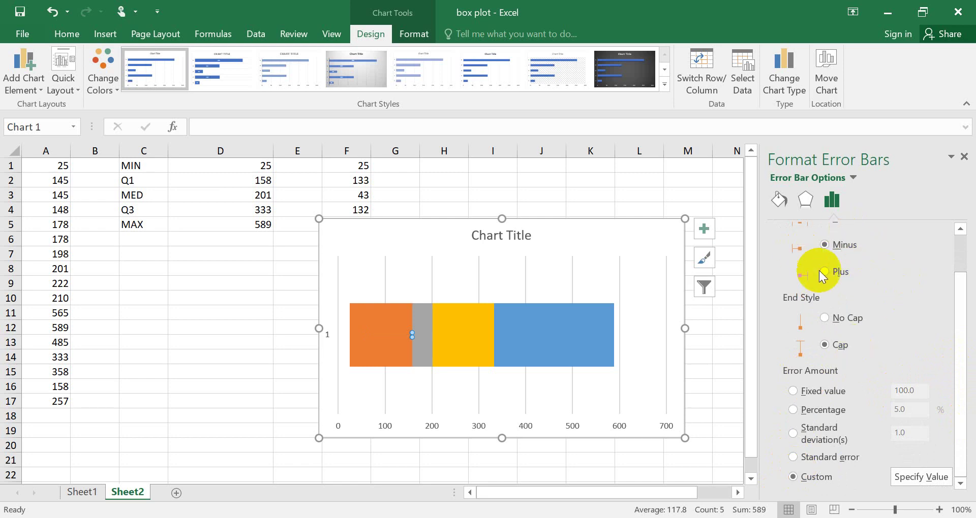
click(936, 478)
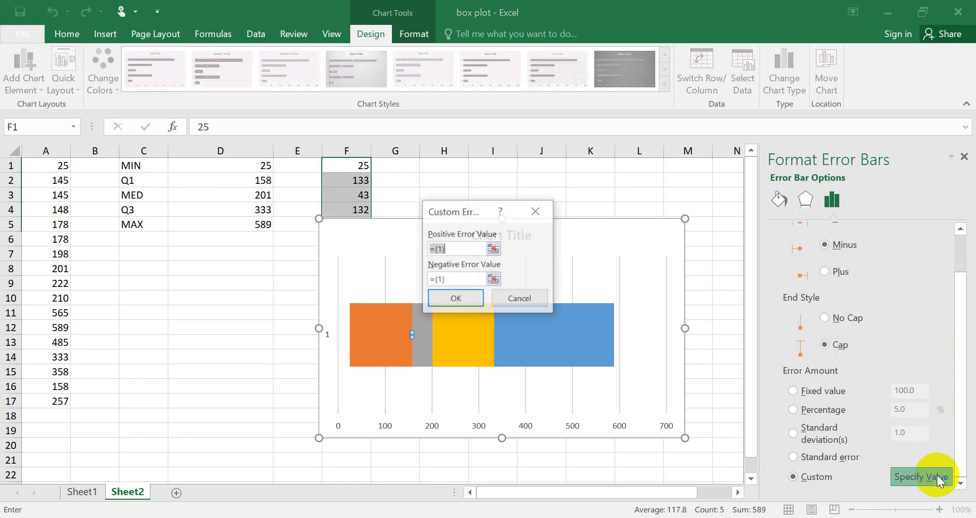
click(443, 280)
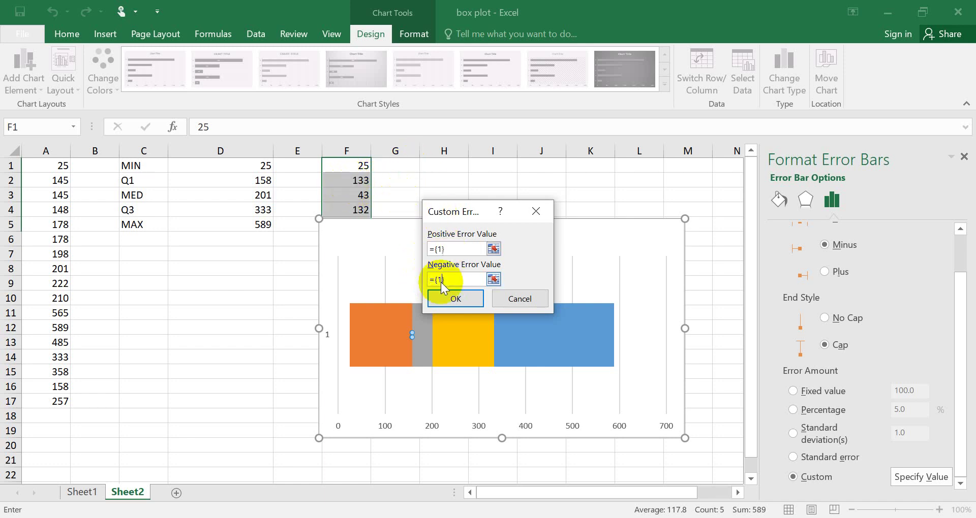
text(33)
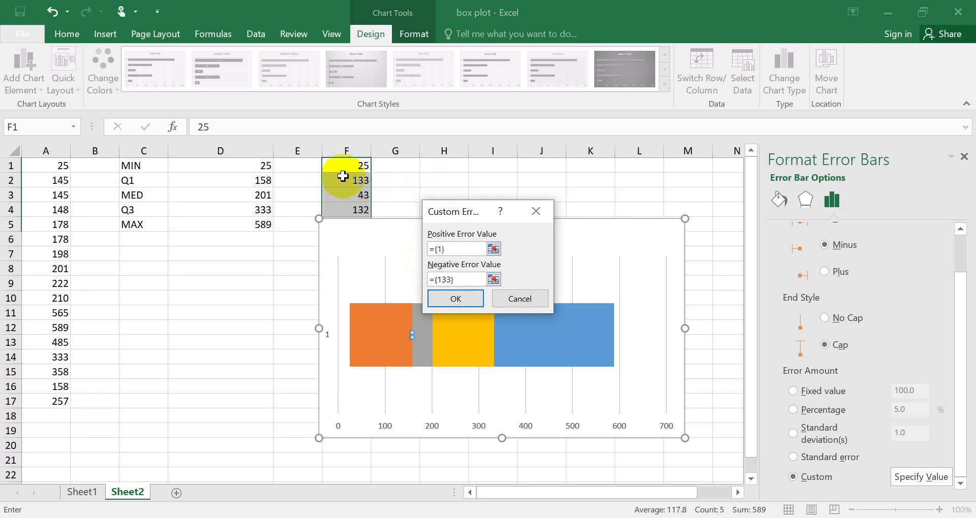
click(458, 300)
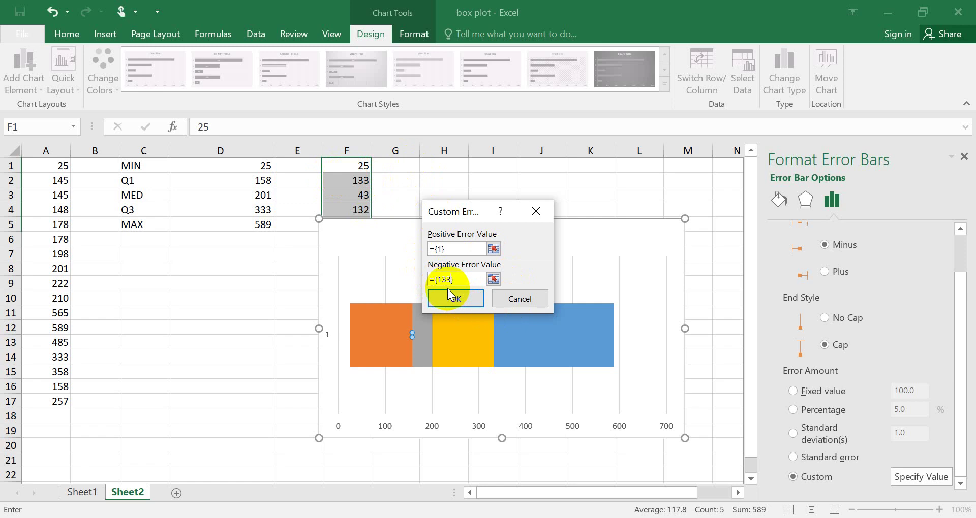
click(452, 299)
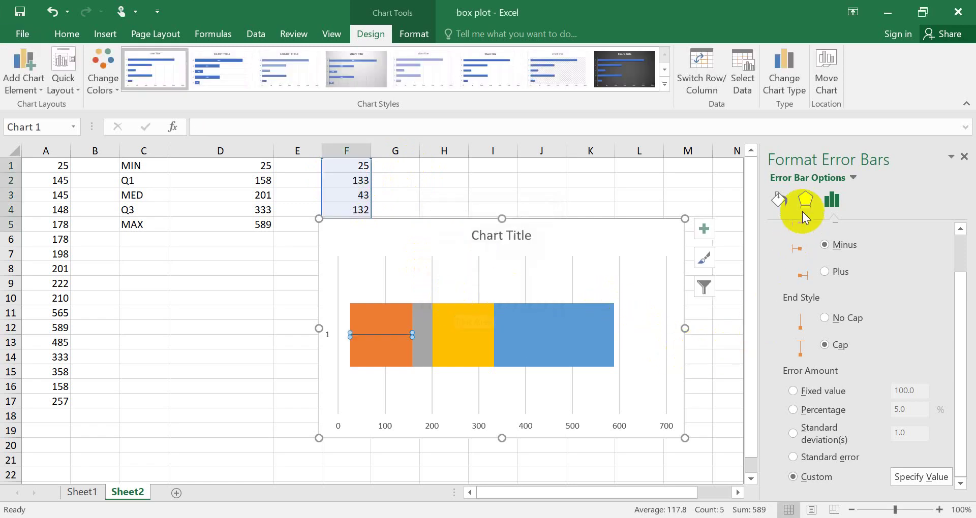
click(777, 204)
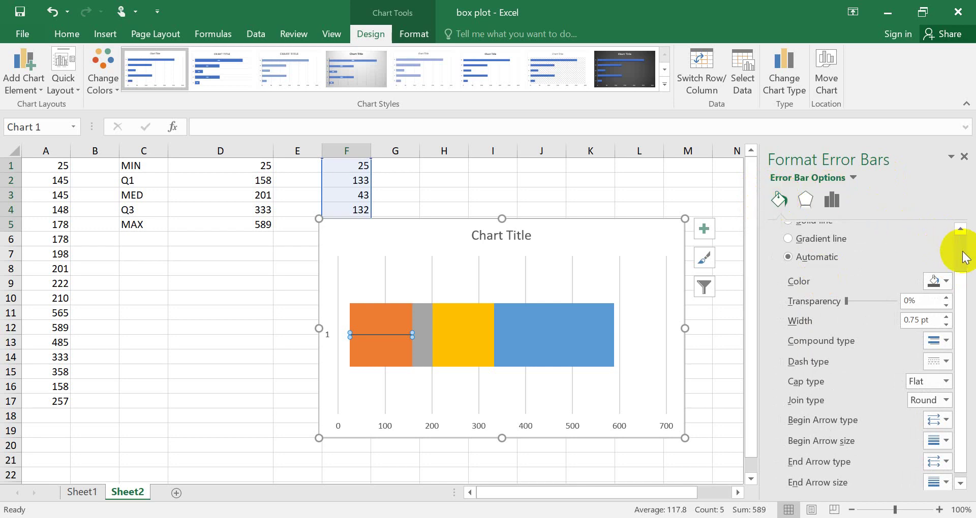
scroll(958, 251, up, 2)
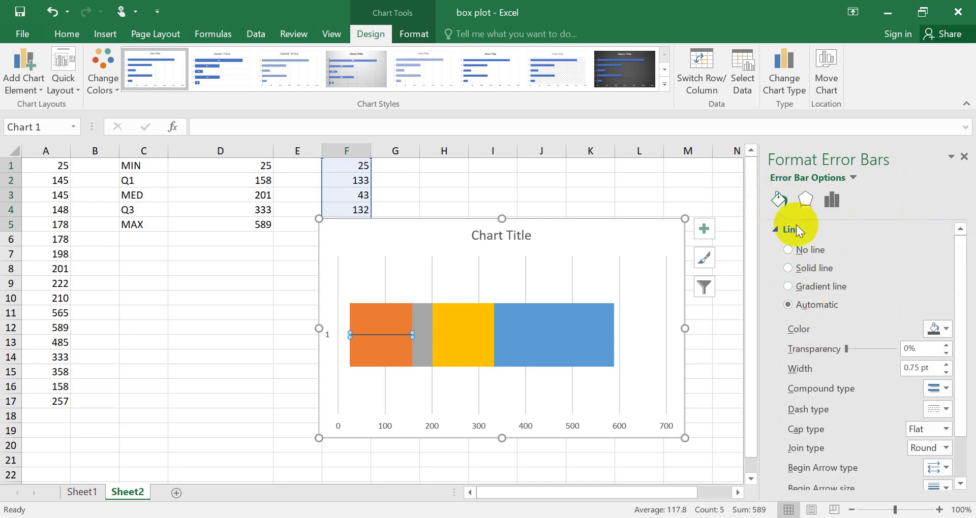
click(773, 230)
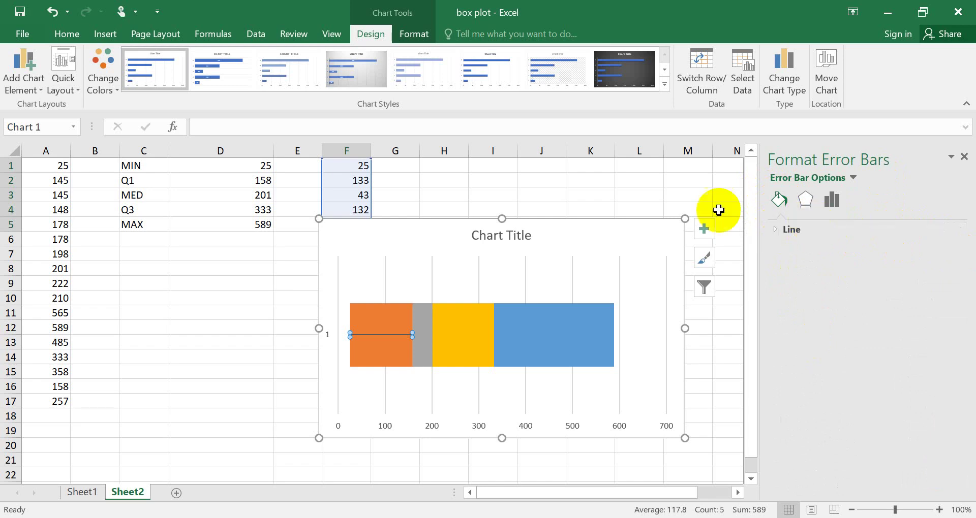
click(963, 157)
click(447, 279)
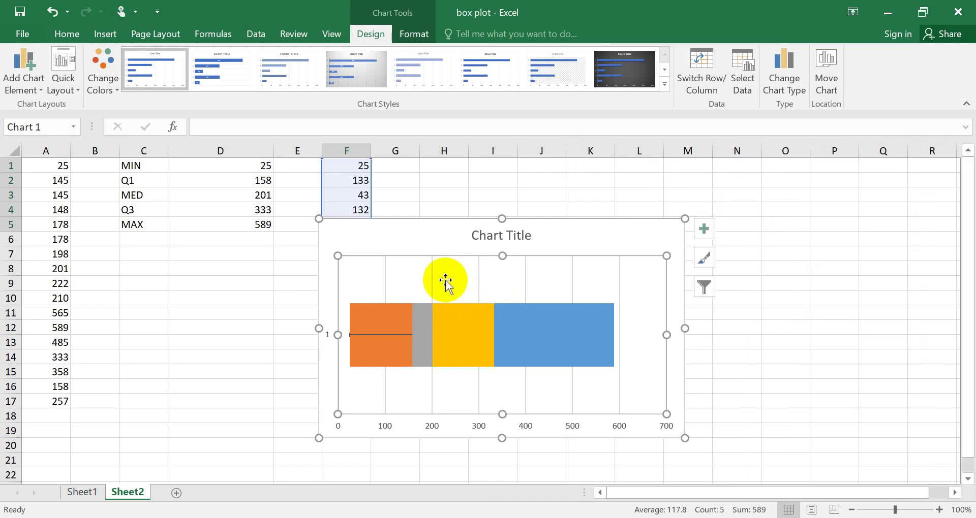
Set the fill of the chart's orange second series to No fill and close its formatting options
click(380, 311)
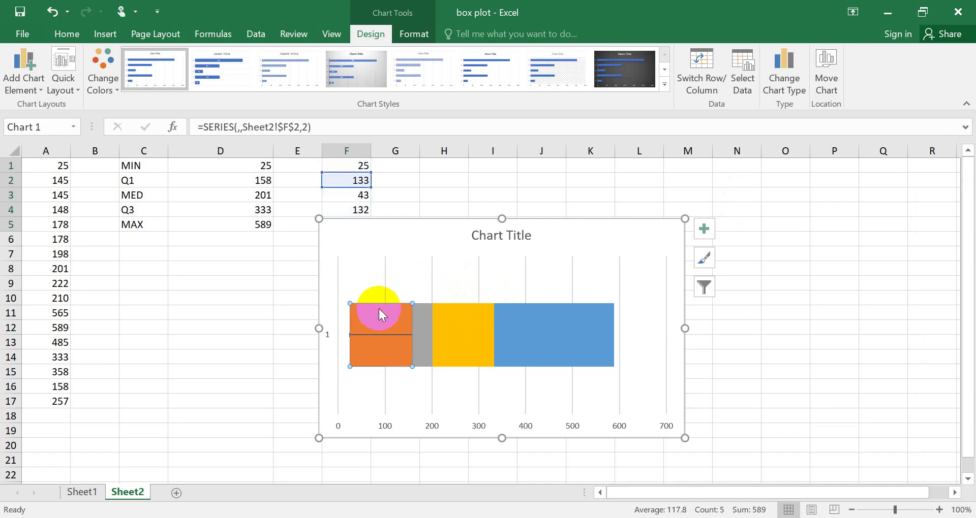
right_click(379, 309)
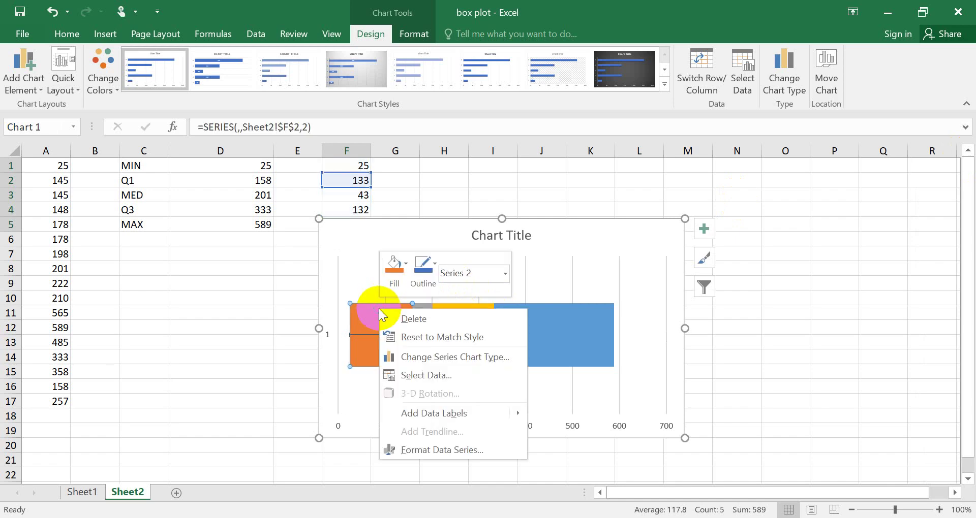
click(419, 447)
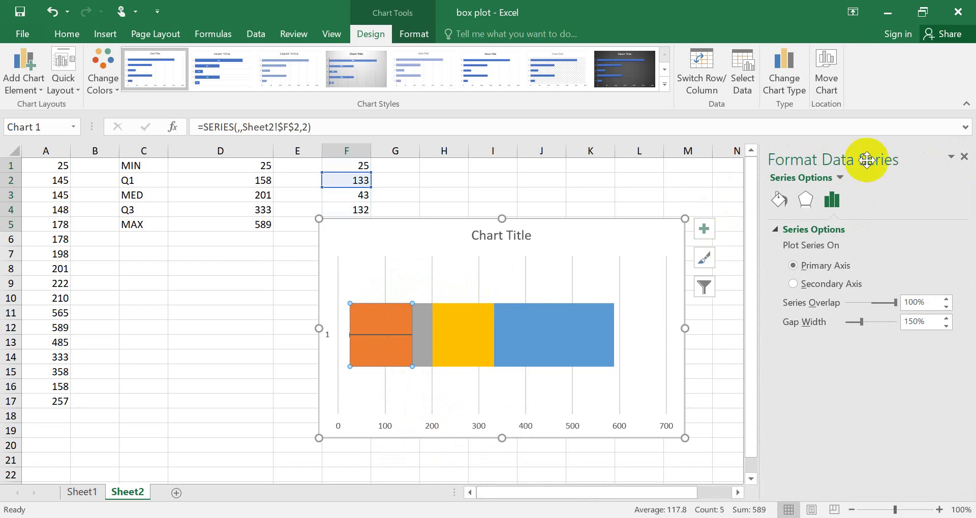
click(780, 200)
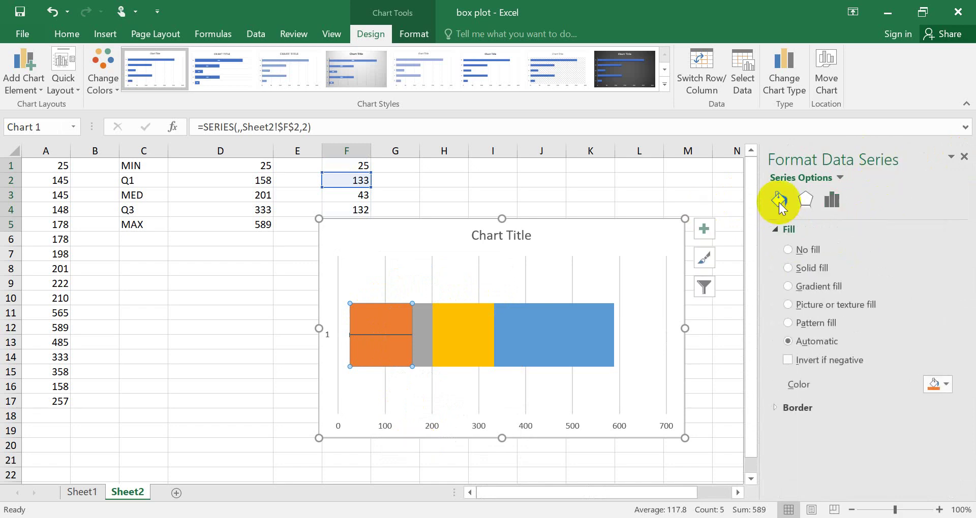
click(792, 250)
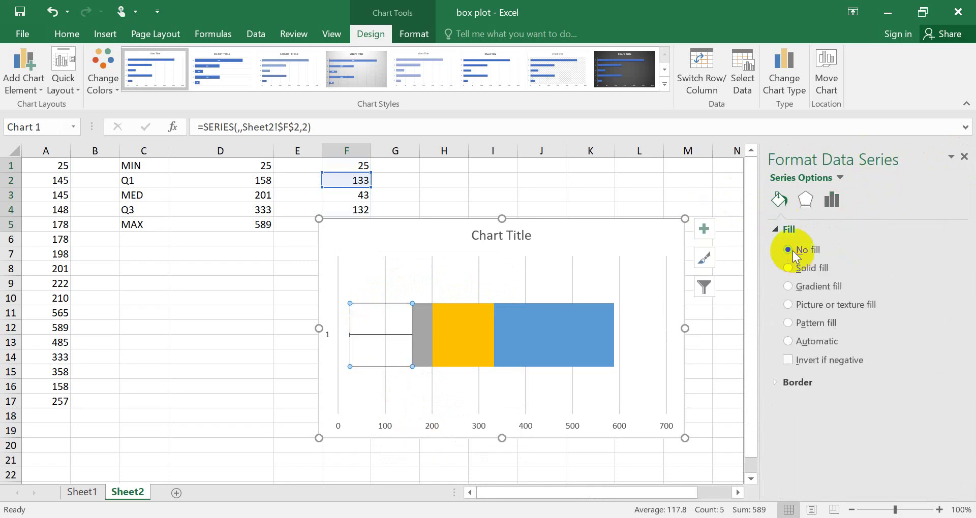
click(964, 157)
click(771, 299)
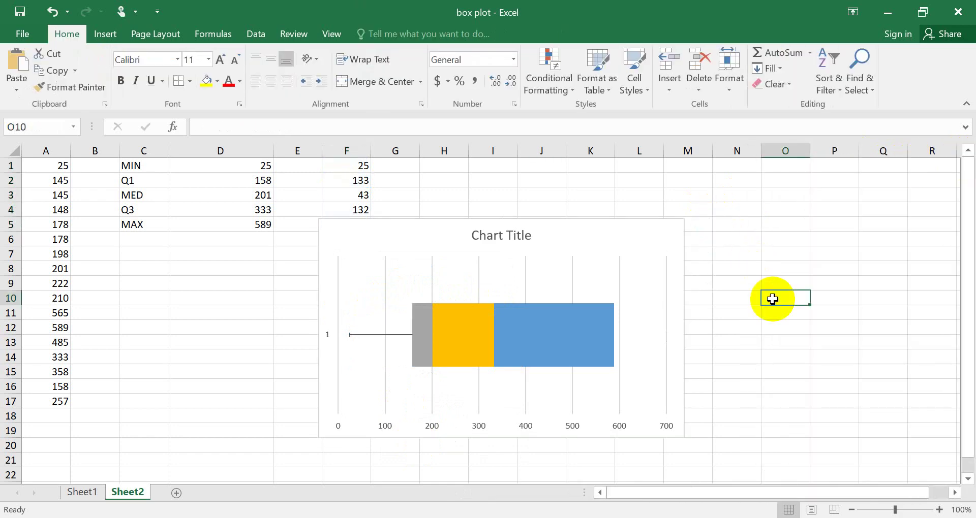
Add horizontal error bars to the yellow fourth series and set their direction to Plus
mouse_move(563, 354)
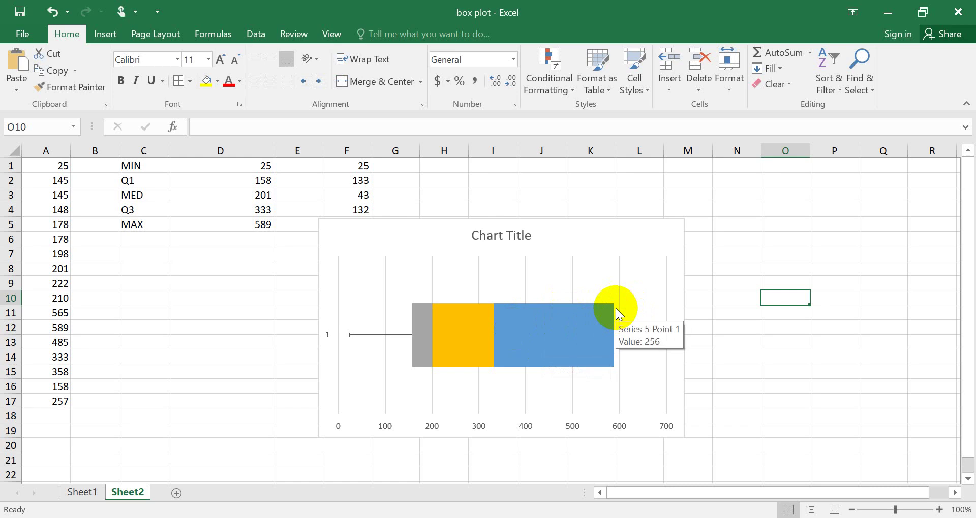
click(475, 334)
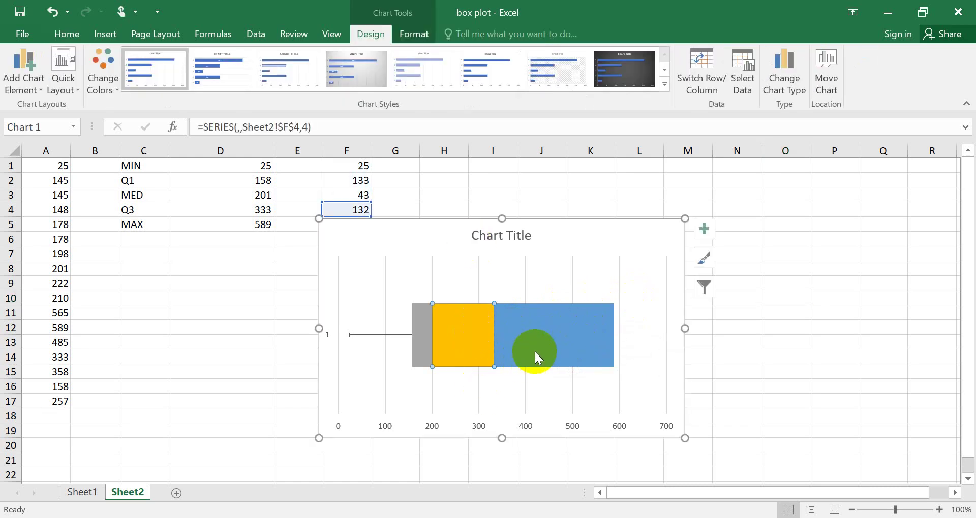
mouse_move(454, 321)
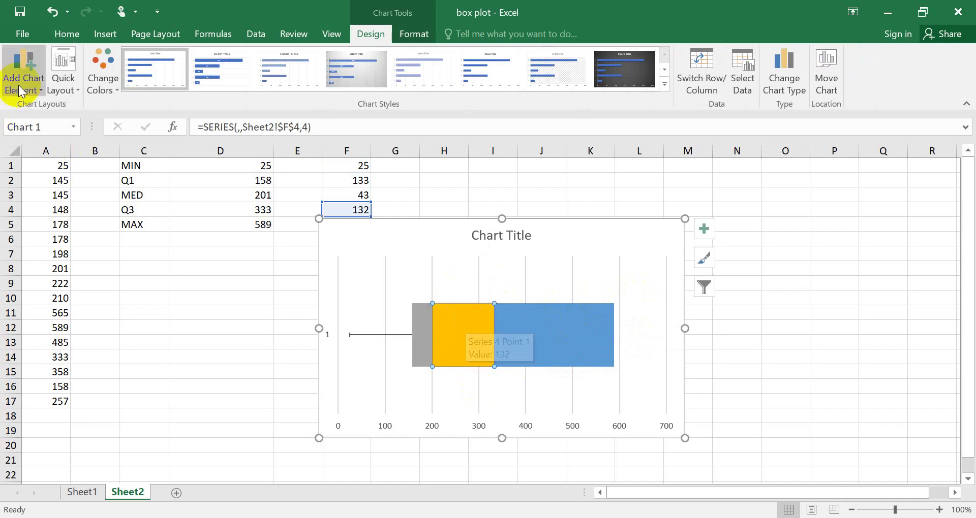
click(36, 89)
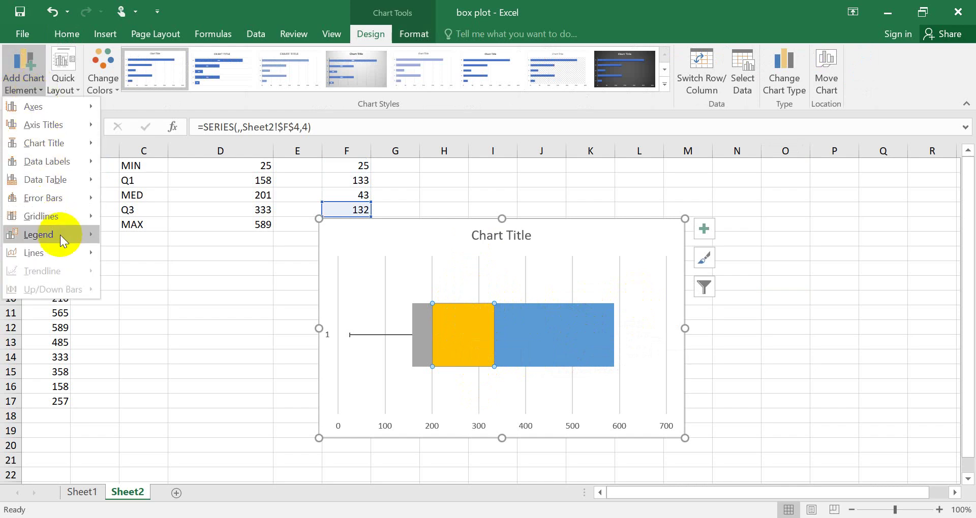
mouse_move(66, 200)
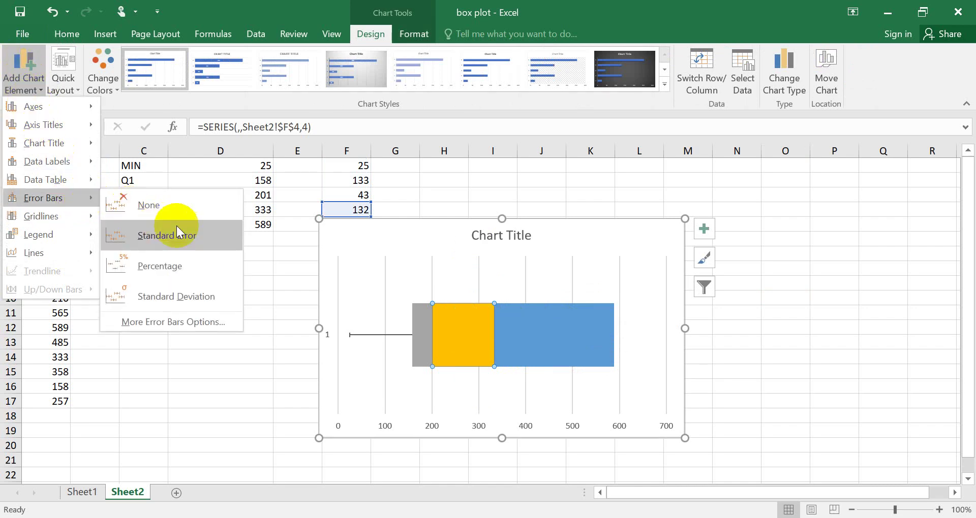
click(206, 321)
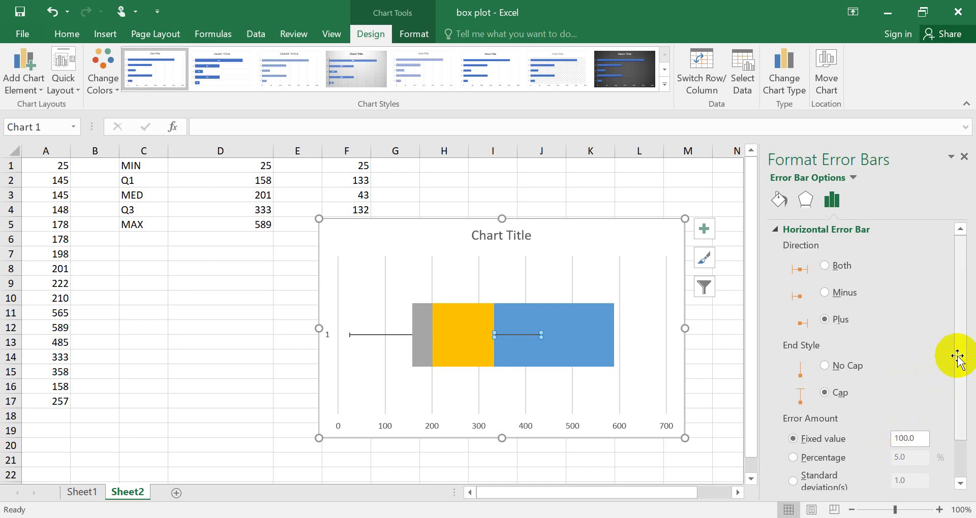
Set the error amount to Custom, leave the custom values unchanged, and move the chart down to uncover cell F5
drag(958, 356, 965, 450)
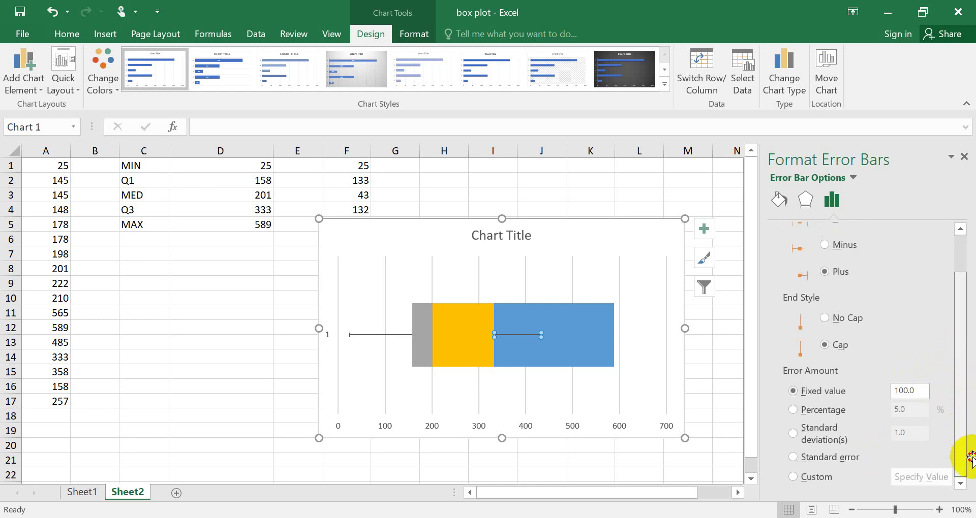
click(794, 477)
click(914, 477)
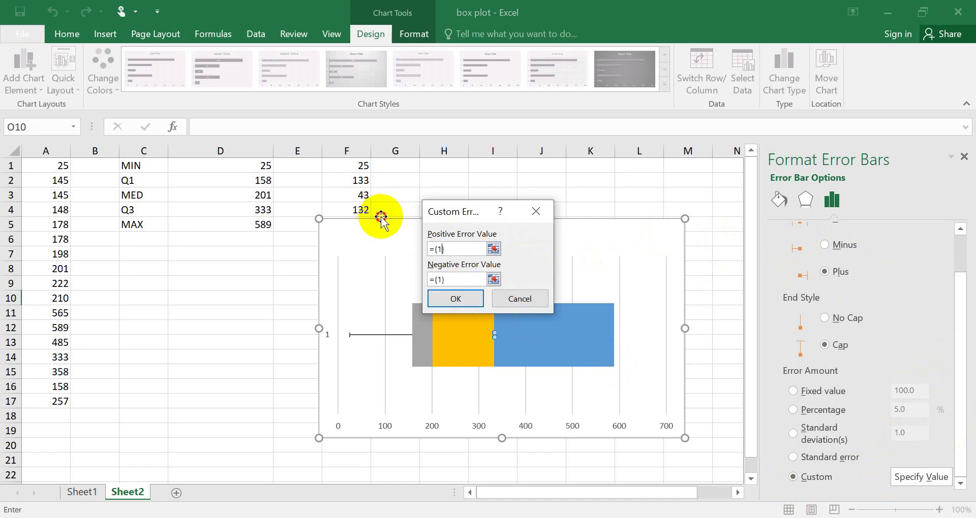
click(531, 299)
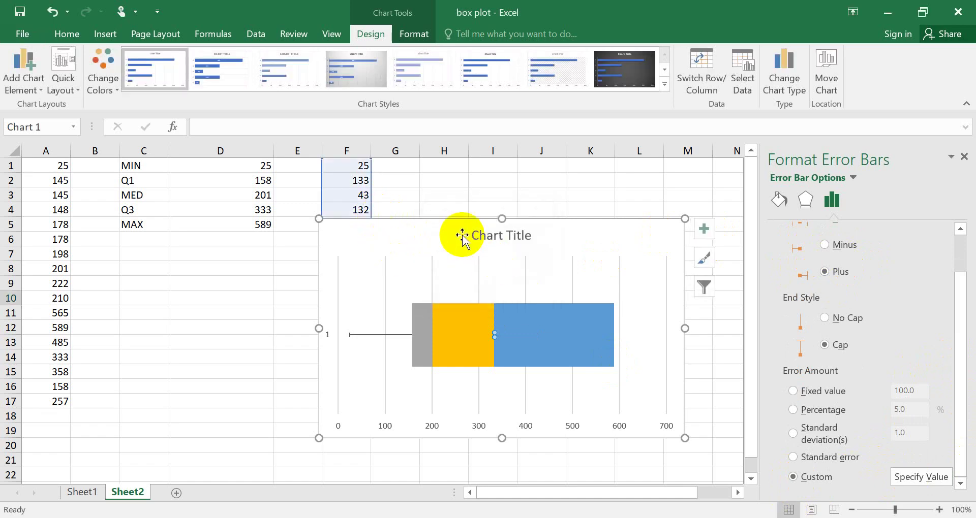
drag(447, 220, 448, 242)
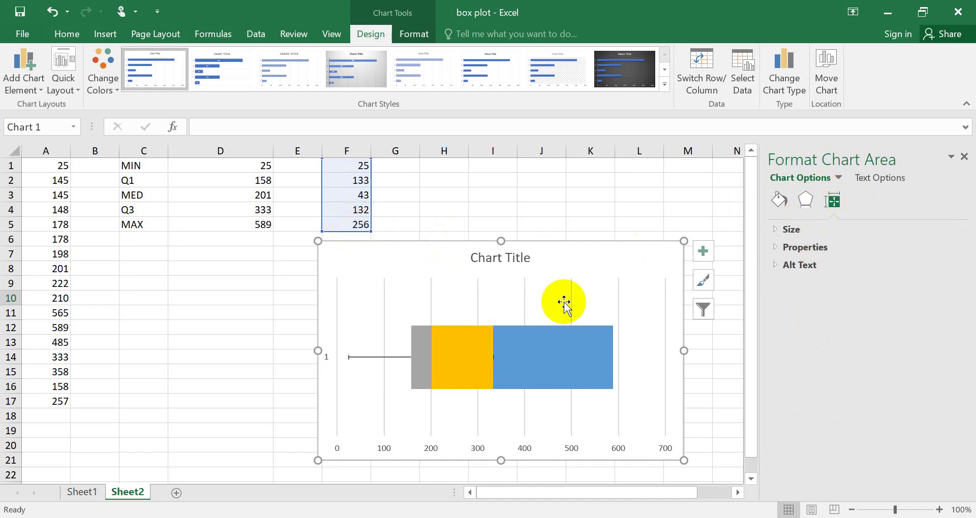
Set the custom positive error value of the yellow series' error bars to 256 and close the formatting options
click(474, 371)
click(492, 358)
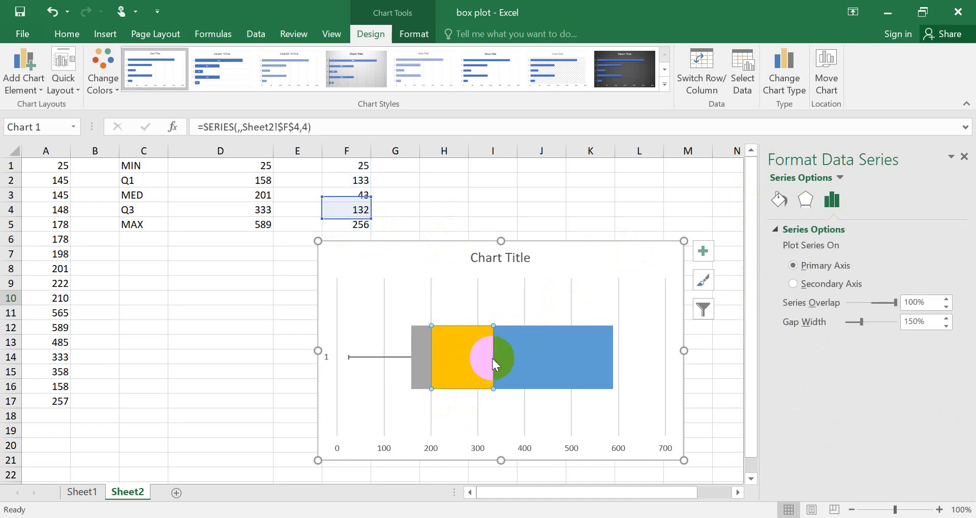
click(493, 356)
click(478, 358)
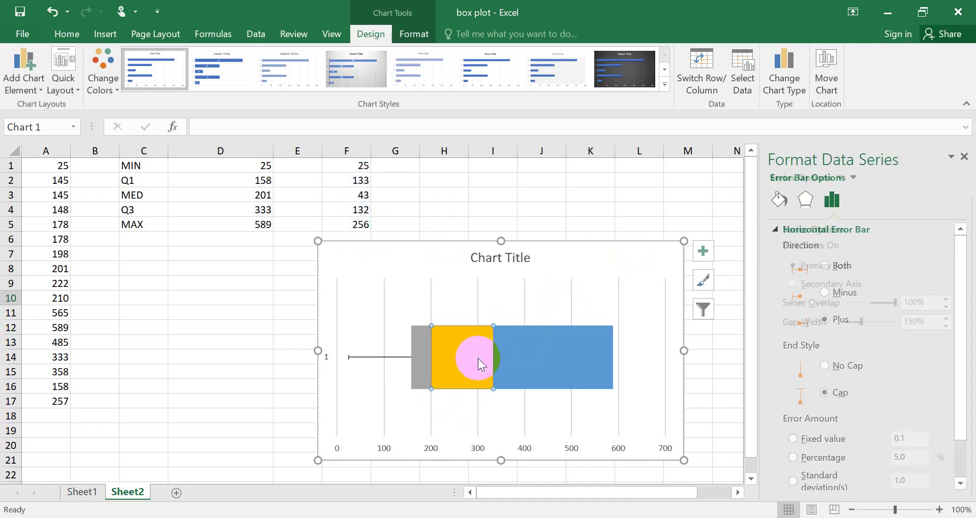
click(493, 358)
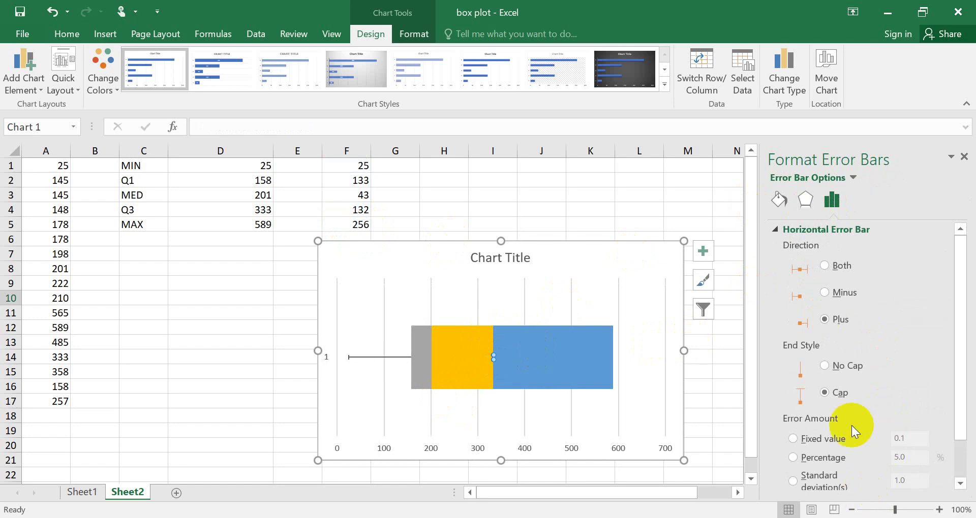
drag(959, 389, 964, 472)
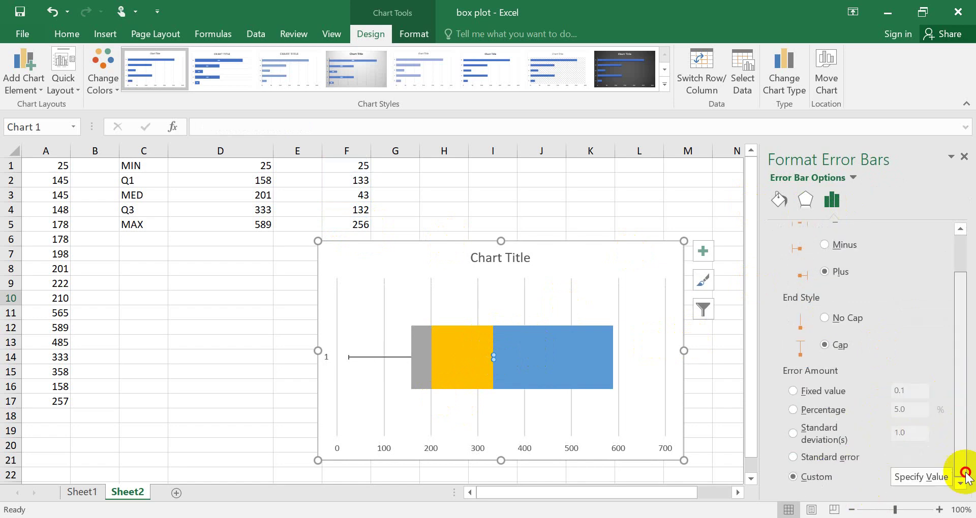
click(916, 475)
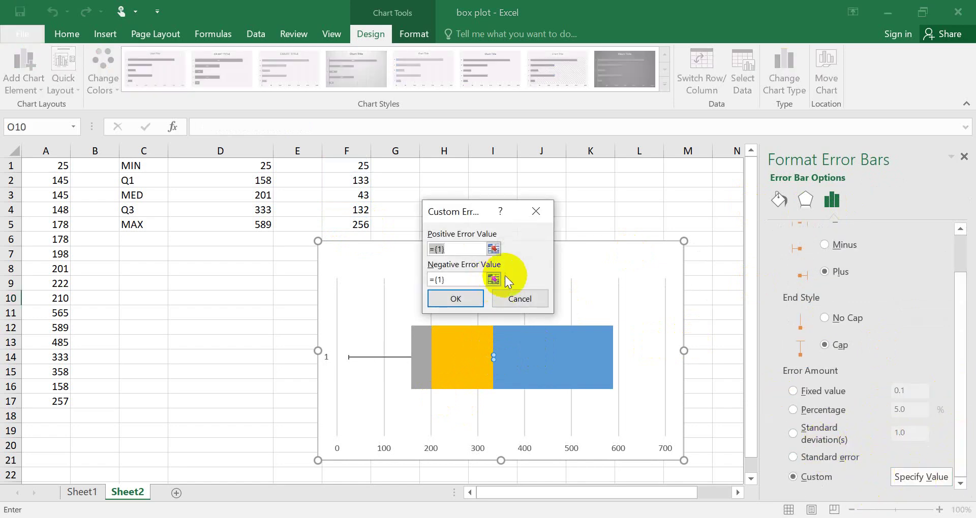
click(442, 248)
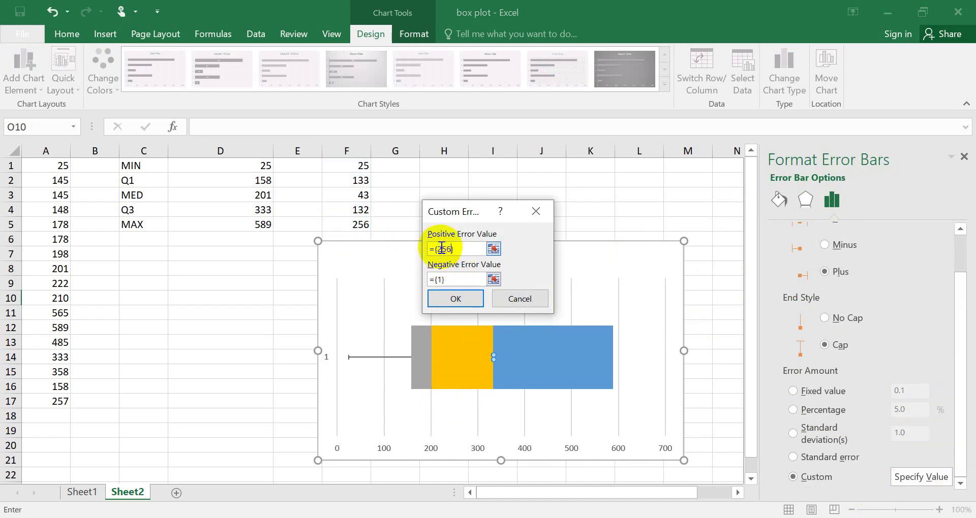
click(448, 298)
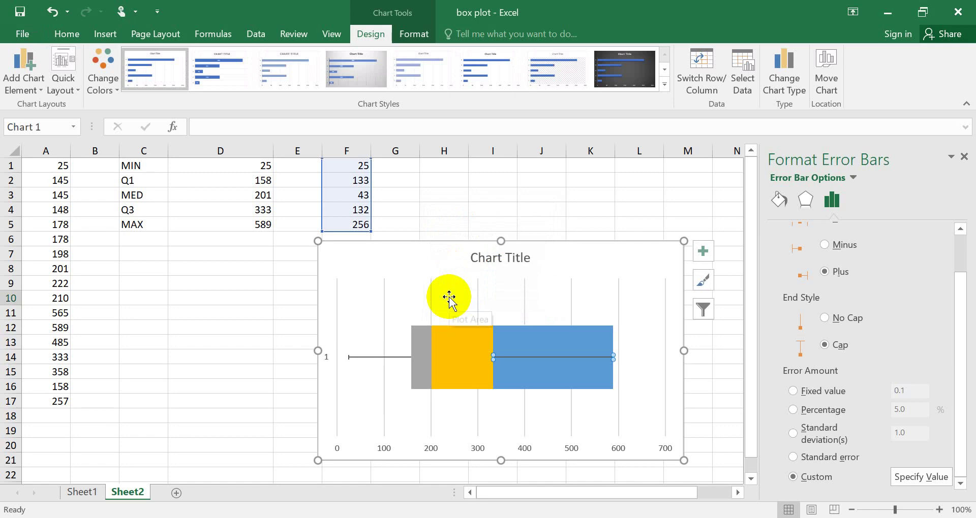
click(964, 157)
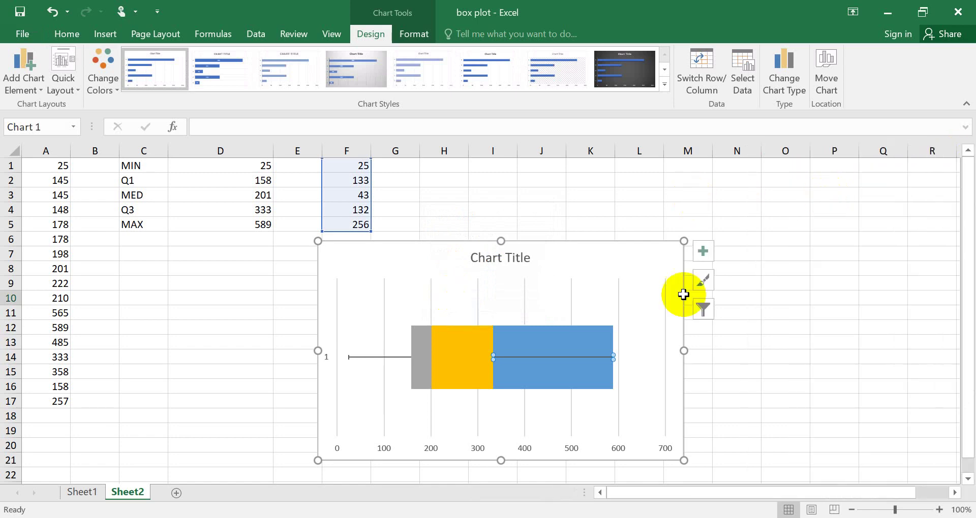
Set the fill of the chart's blue fifth series to No fill and close its formatting options
click(583, 348)
right_click(583, 347)
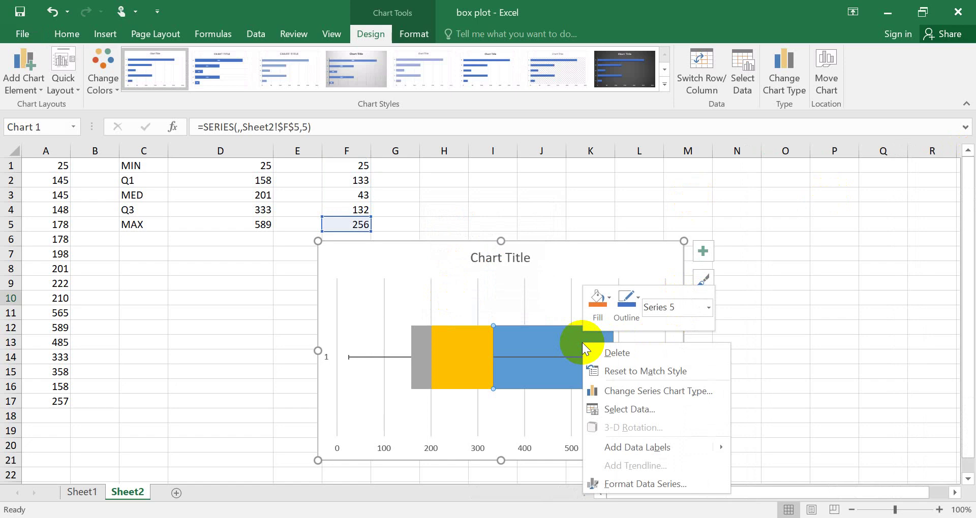
click(645, 484)
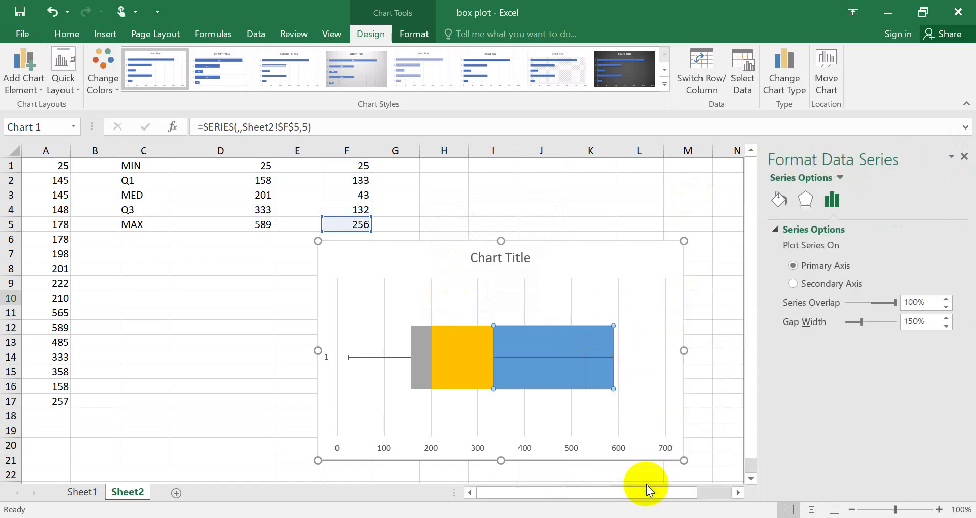
click(779, 202)
click(789, 251)
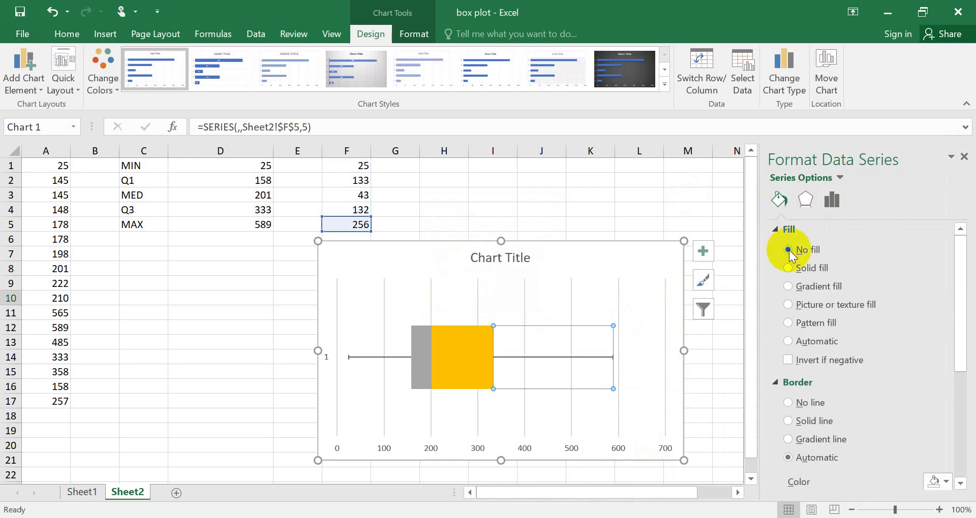
click(964, 157)
click(500, 259)
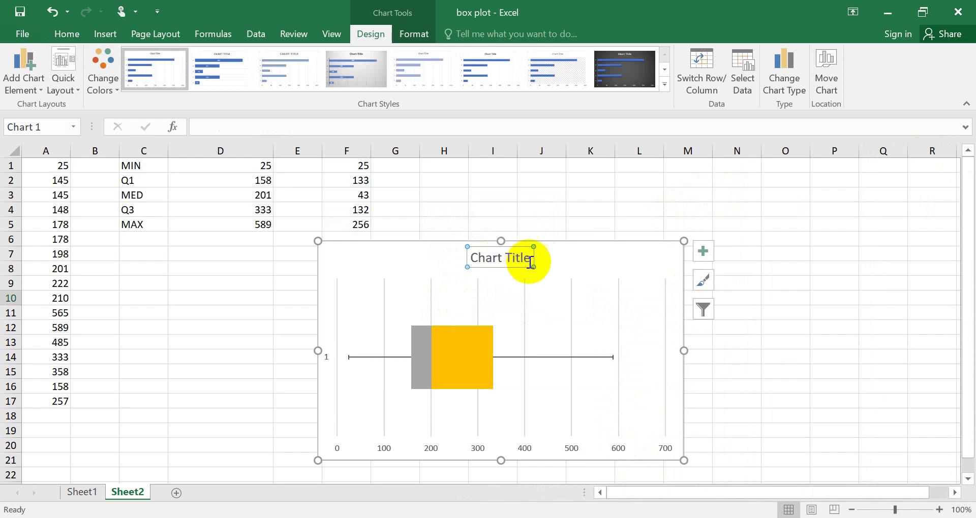
click(524, 257)
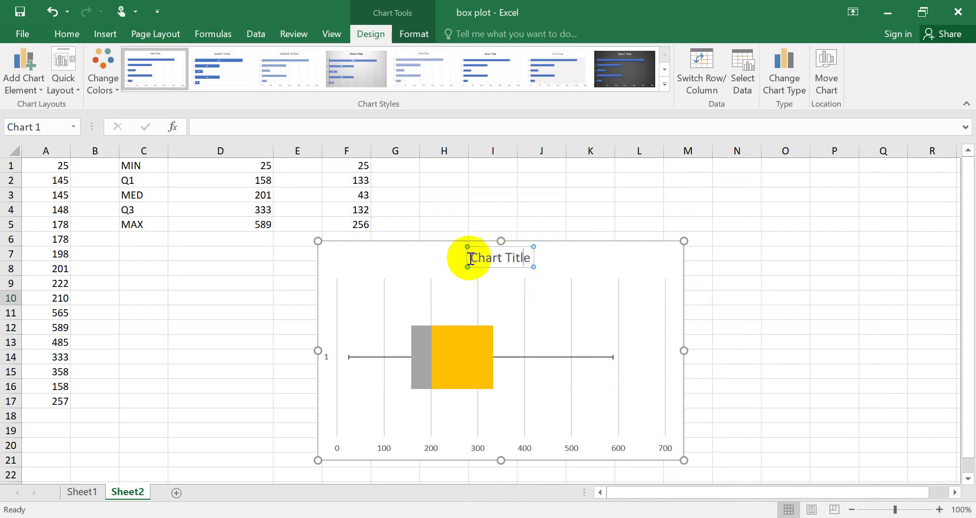
click(582, 206)
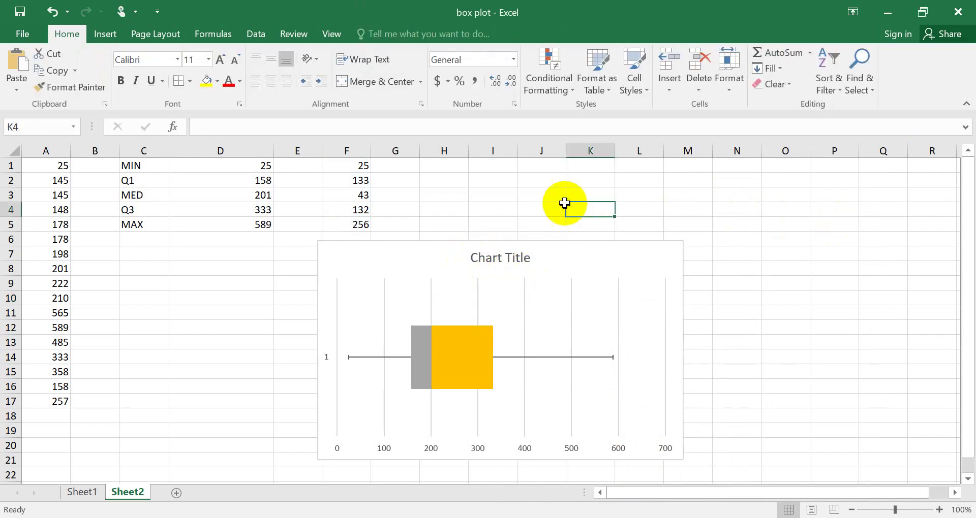
click(484, 257)
click(224, 319)
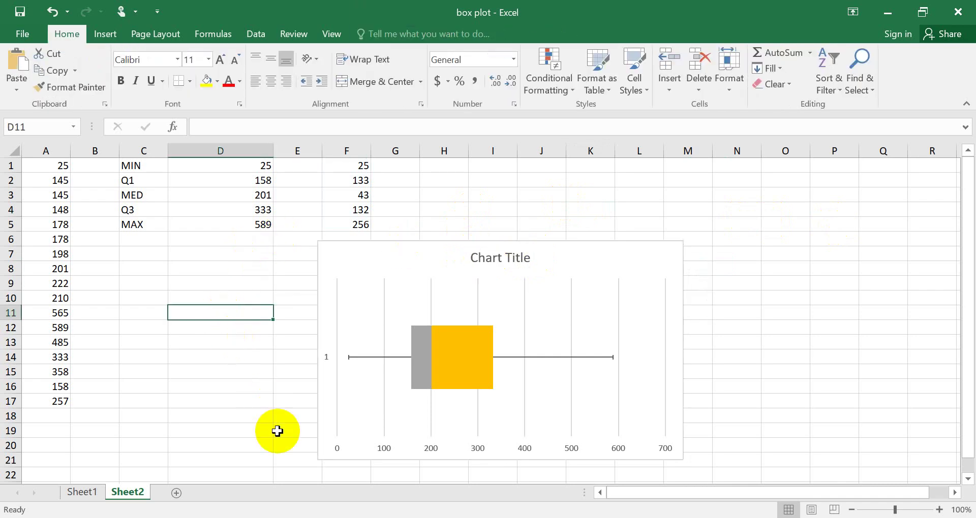
Compare the finished box plot on Sheet2 with the box plot on Sheet1
click(84, 492)
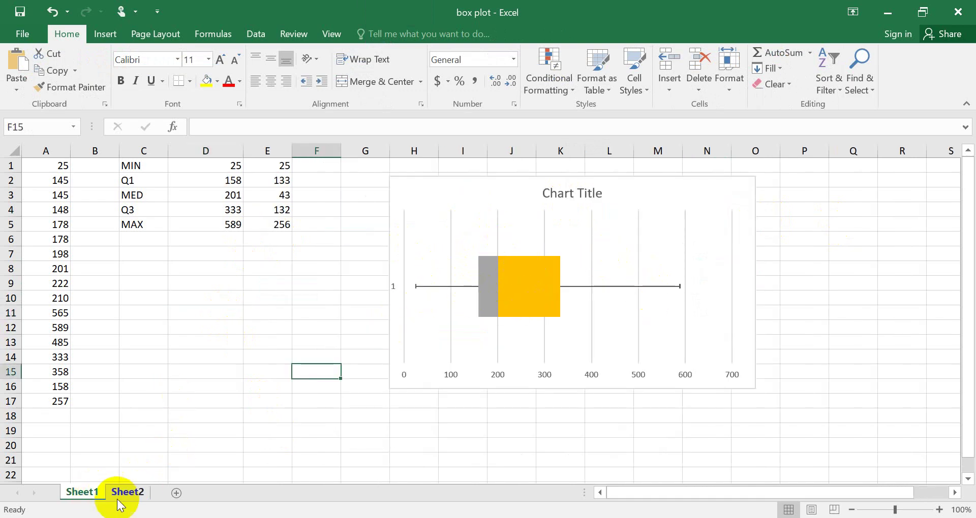
click(117, 502)
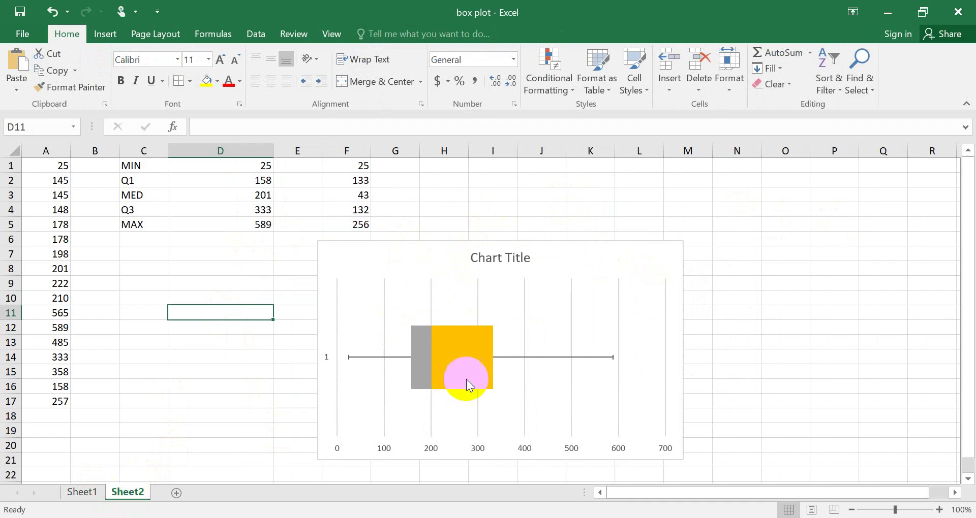
mouse_move(499, 350)
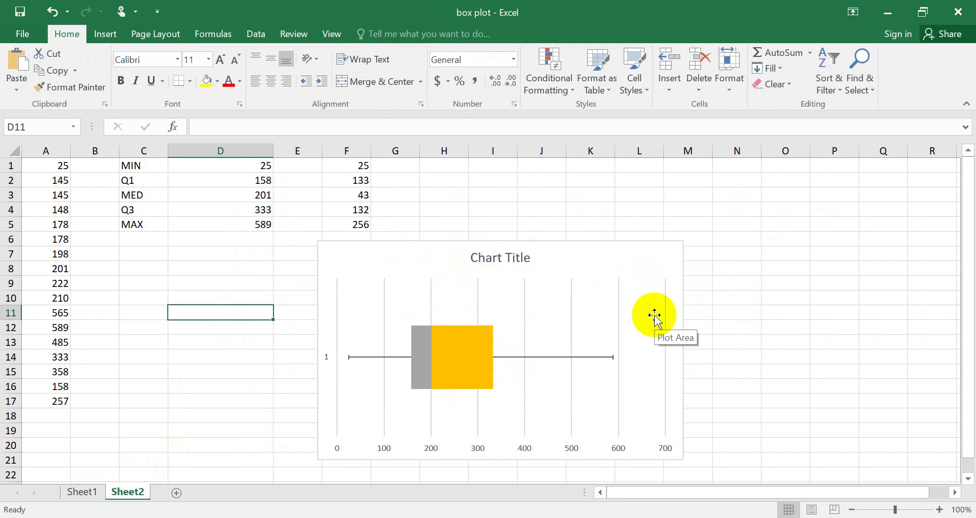
click(732, 343)
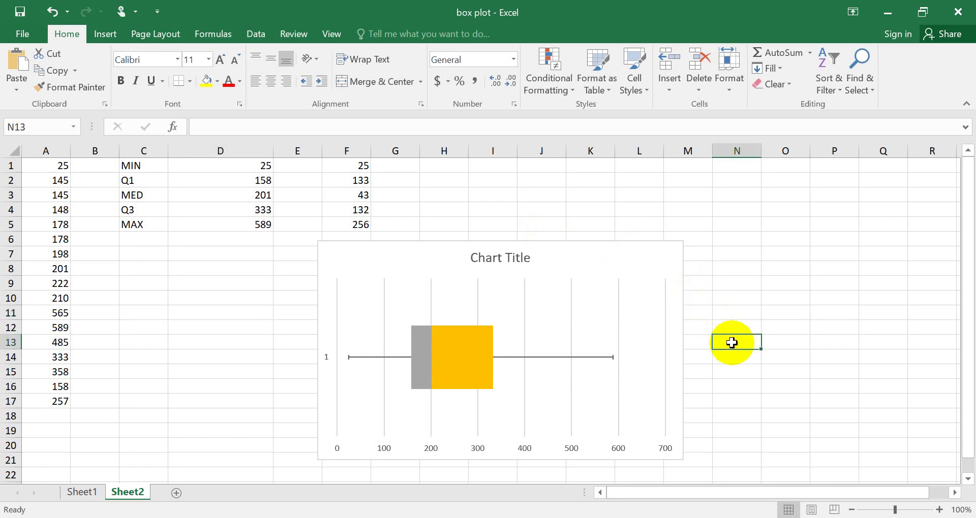